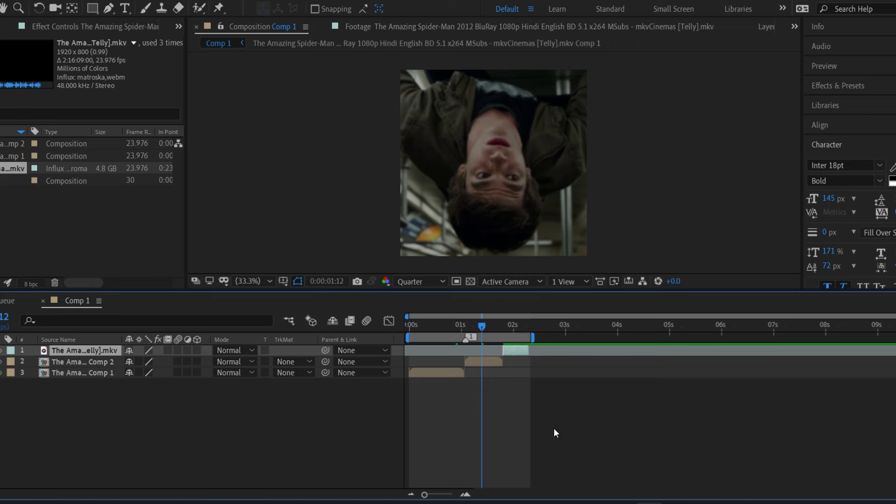
# Pre-compose the movie footage layer at the top of the Comp 1 layer stack
pyautogui.hotkey('ctrl', 'shift', 'c')
pyautogui.press('Return')
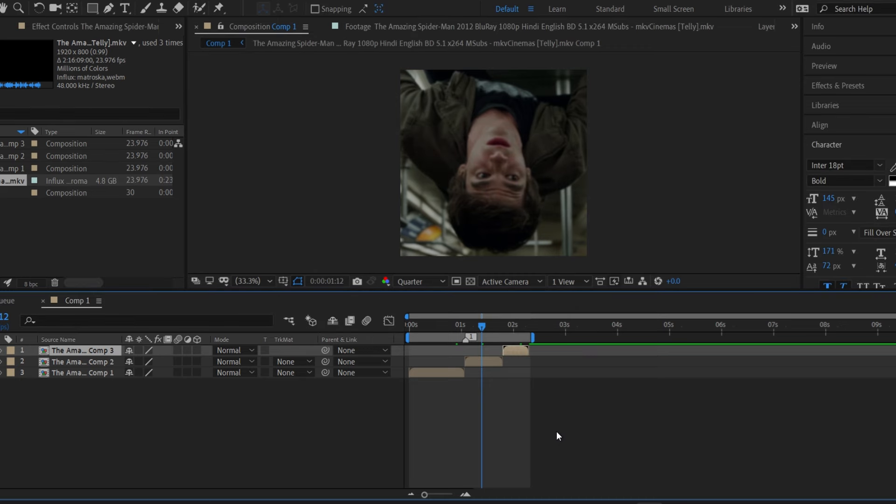
# Apply Freeze Frame to the Comp 2 clip layer at 0:00:01:12
pyautogui.click(491, 365)
pyautogui.rightClick(491, 365)
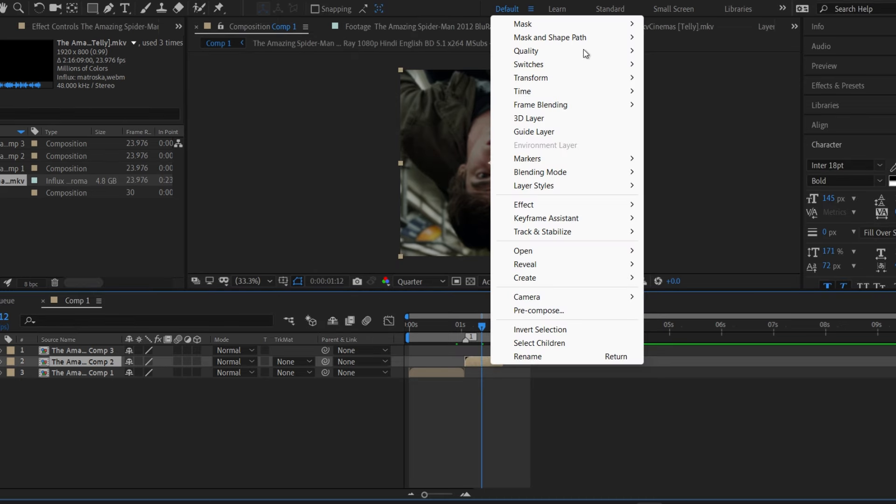
pyautogui.moveTo(582, 91)
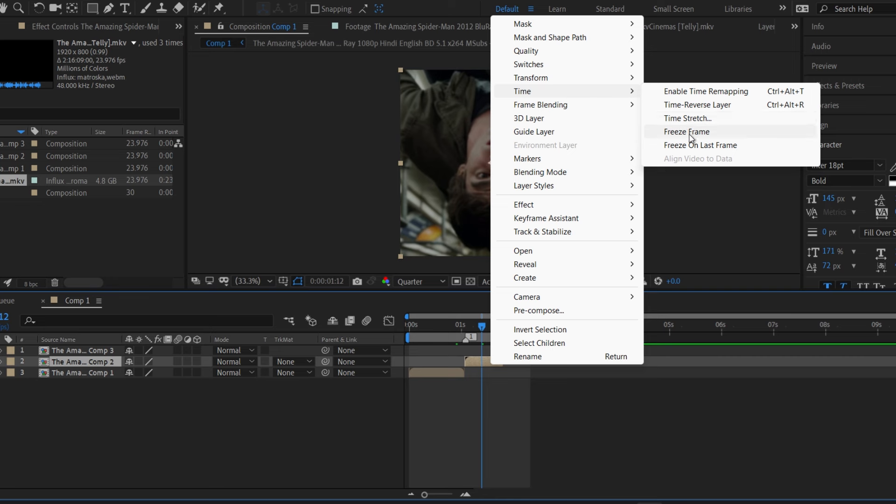
pyautogui.click(690, 133)
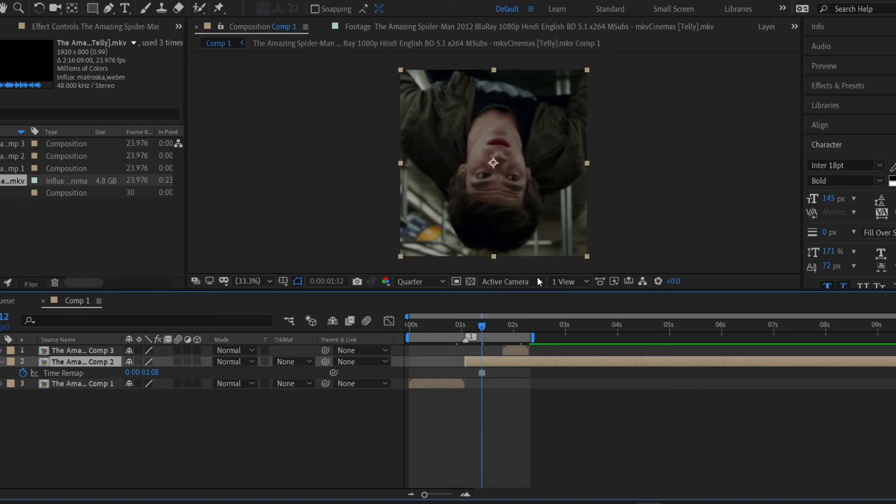
# Trim the end of the frozen Comp 2 layer to the start of the Comp 3 layer at 0:00:01:24
pyautogui.click(524, 352)
pyautogui.press('i')
pyautogui.click(508, 360)
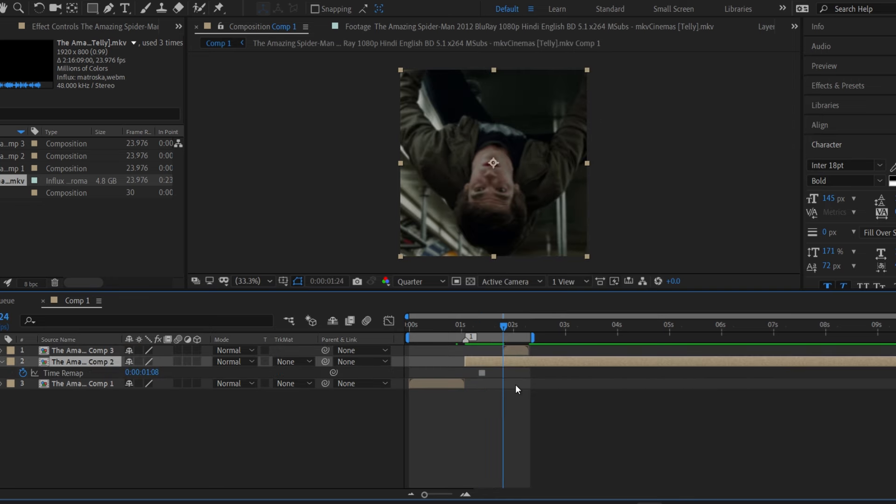
pyautogui.hotkey('alt', ']')
pyautogui.click(516, 386)
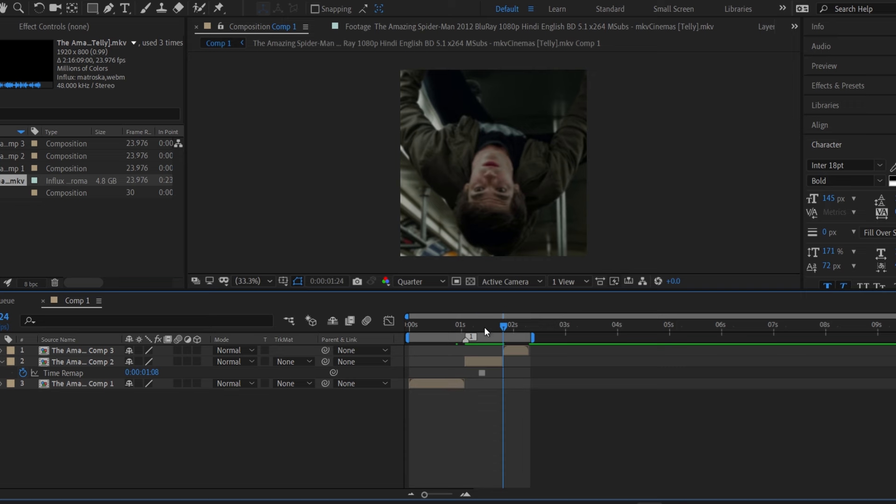
# Set the Comp 2 layer's Time Remap keyframe at 0:00:01:12 to 0:00:01:01, and collapse the layer's properties
pyautogui.moveTo(484, 327); pyautogui.dragTo(482, 327)
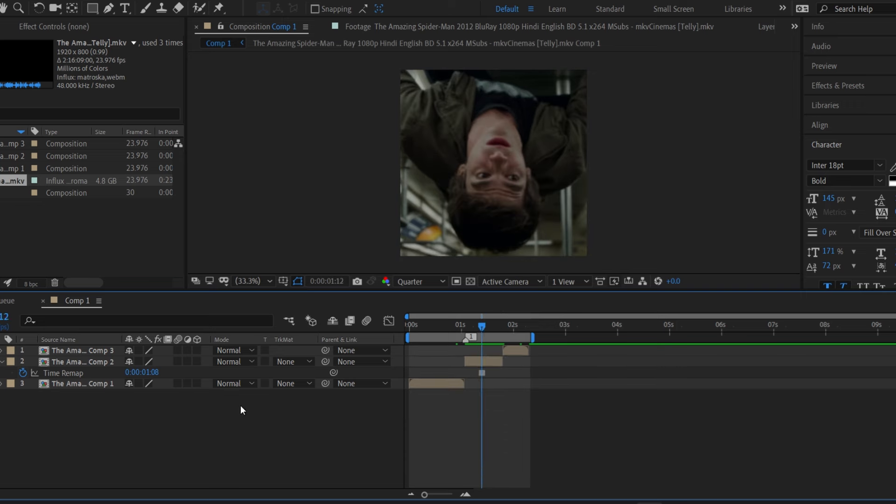
pyautogui.moveTo(143, 373); pyautogui.dragTo(140, 374)
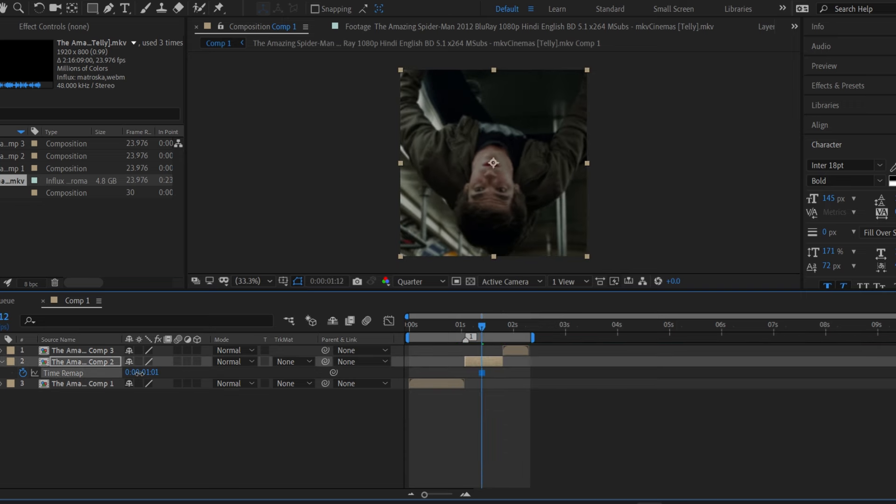
pyautogui.moveTo(478, 321)
pyautogui.mouseDown()
pyautogui.moveTo(513, 322)
pyautogui.moveTo(472, 320)
pyautogui.mouseUp()
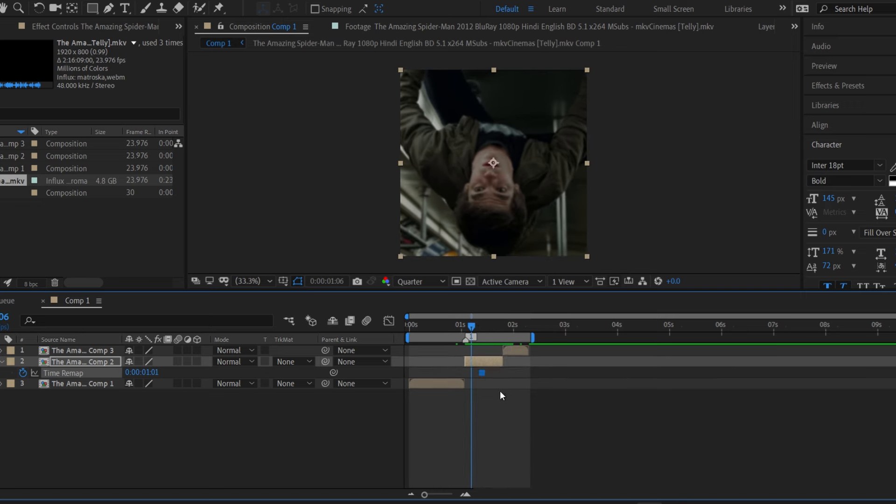
pyautogui.press('i')
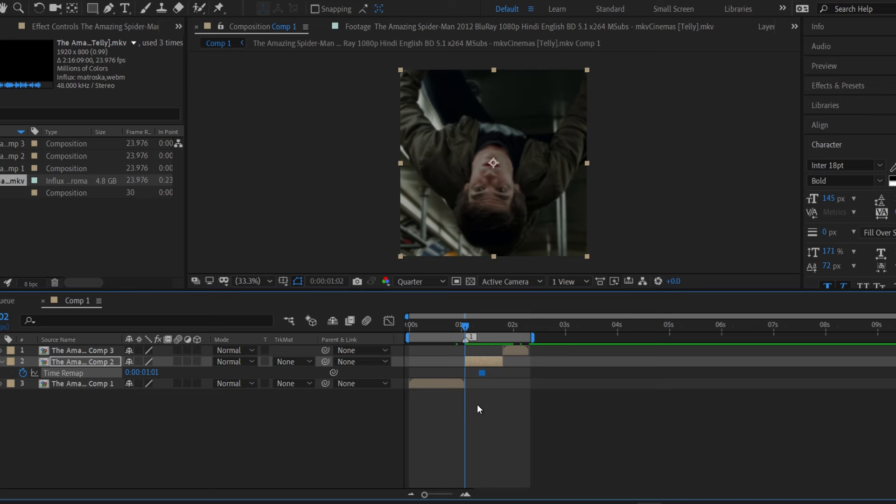
pyautogui.press('t')
pyautogui.click(482, 403)
pyautogui.click(481, 365)
pyautogui.press('t')
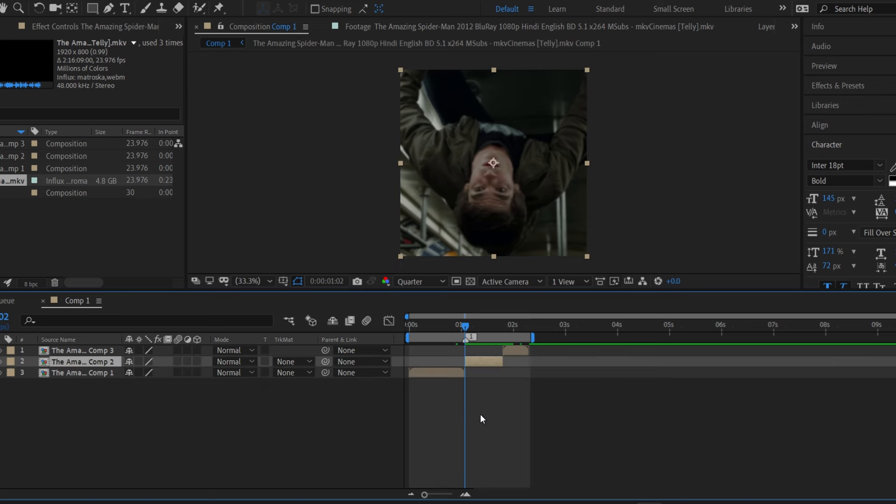
pyautogui.click(481, 413)
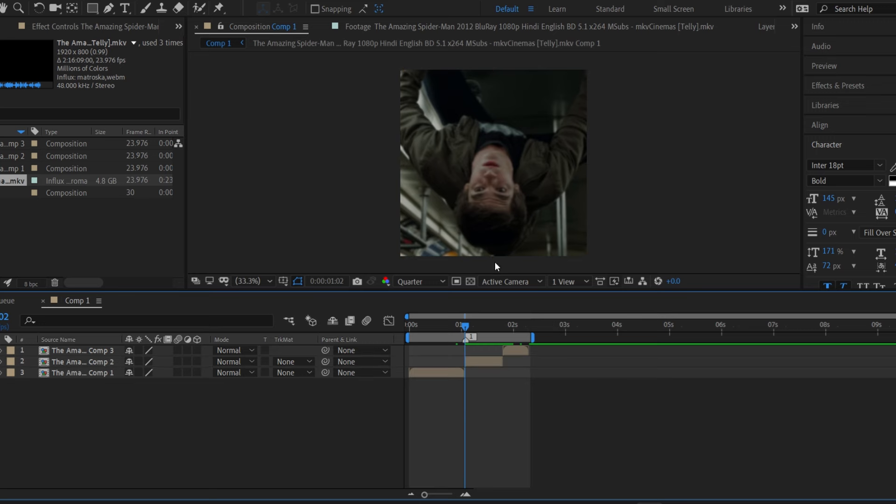
# Delete the Comp 1 and Comp 3 clip layers so only the frozen Comp 2 layer is left
pyautogui.click(439, 371)
pyautogui.keyDown('ctrl'); pyautogui.click(515, 351); pyautogui.keyUp('ctrl')
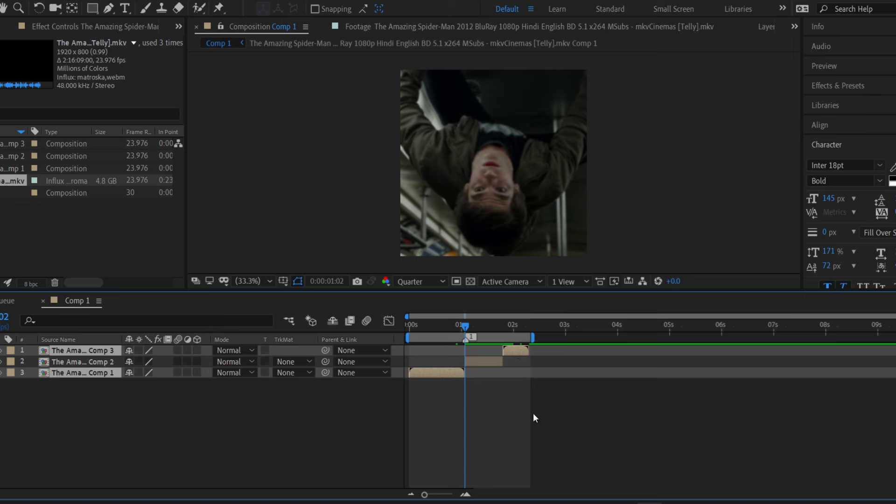
pyautogui.press('Delete')
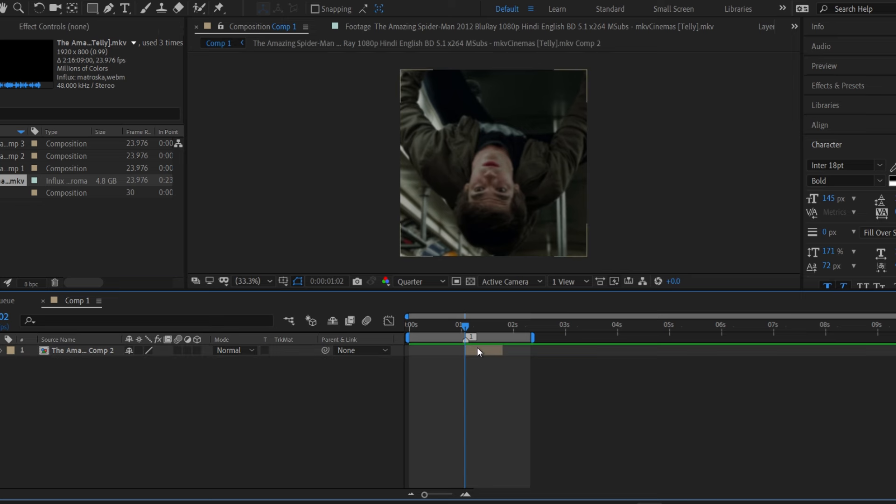
# Limit the work area to the Comp 2 layer's span, from 0:00:01:02 to 0:00:01:24
pyautogui.click(477, 348)
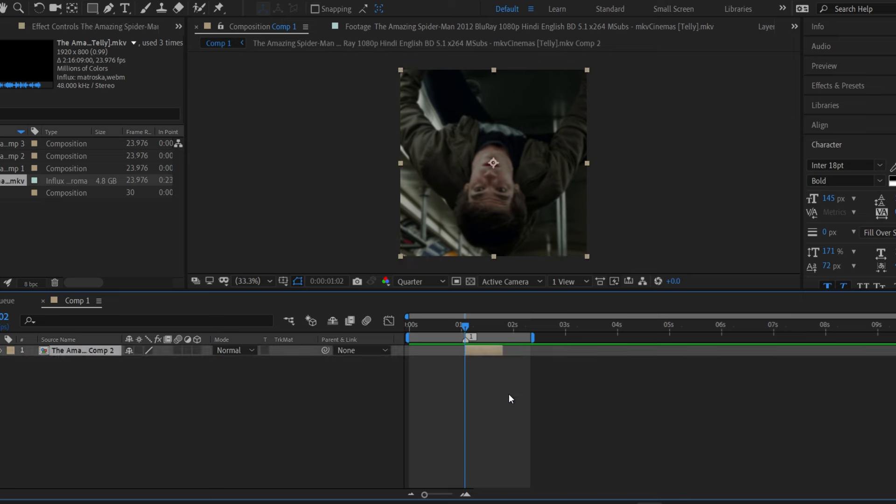
pyautogui.press('b')
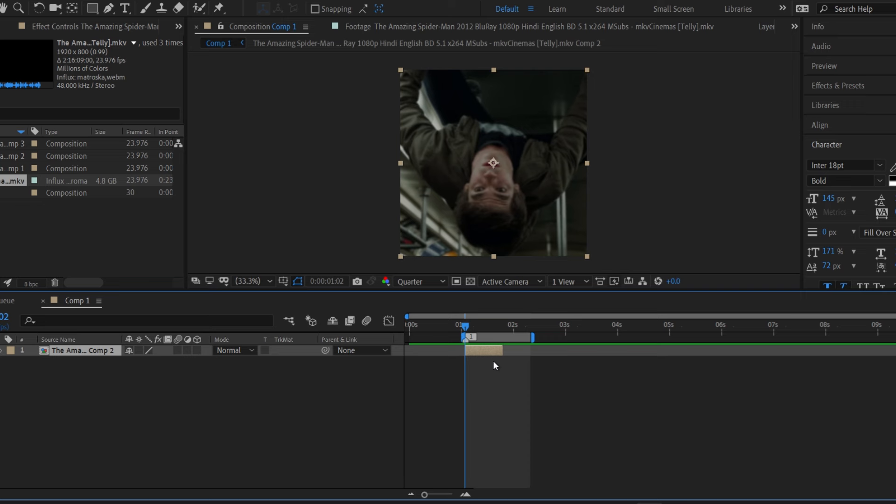
pyautogui.press('o')
pyautogui.press('pagedown')
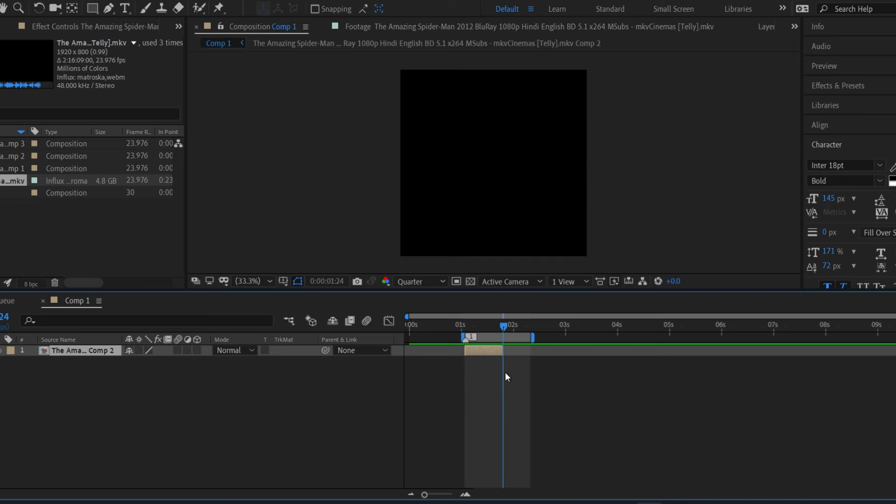
pyautogui.press('n')
pyautogui.click(478, 327)
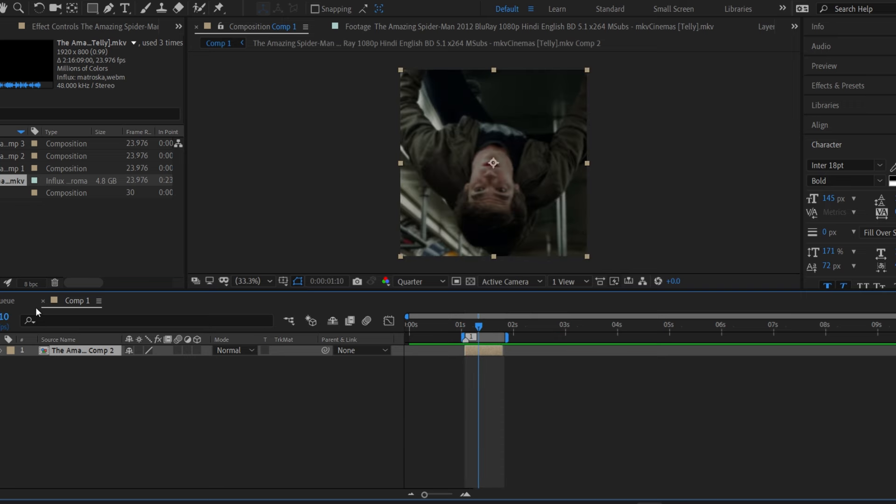
# Add Comp 1 to the render queue and set its output module format to PNG Sequence
pyautogui.click(0, 0)
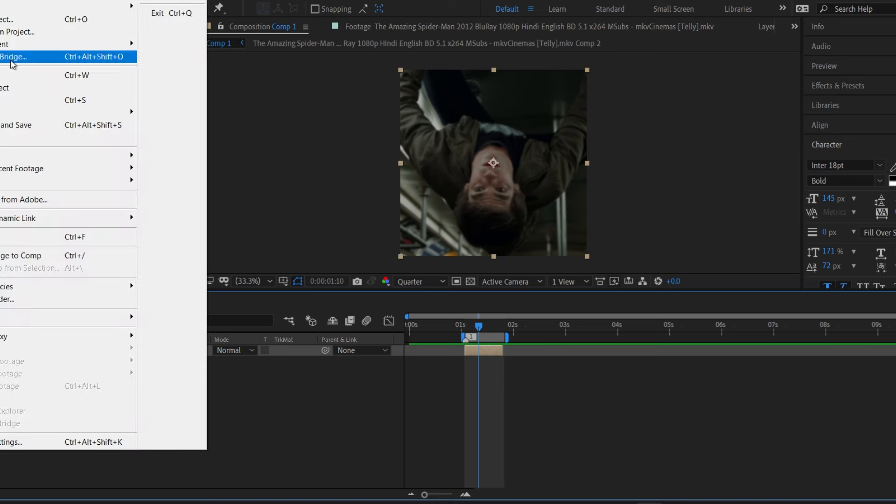
pyautogui.moveTo(39, 179)
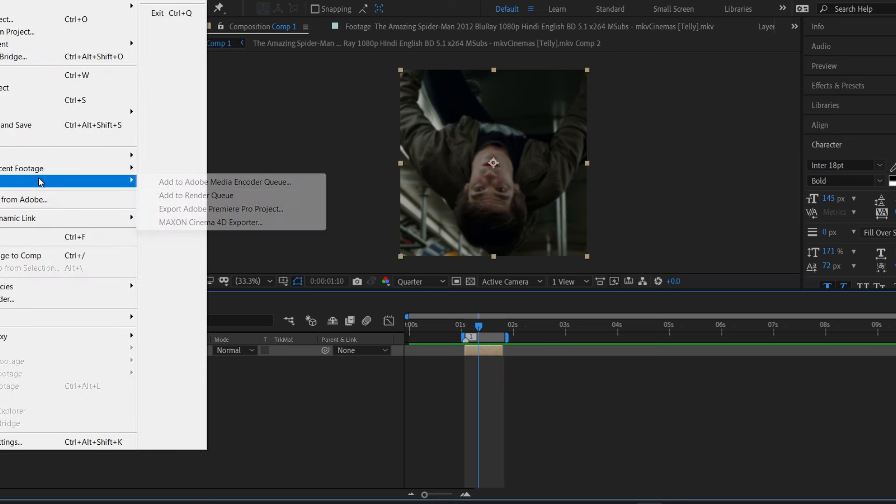
pyautogui.click(196, 195)
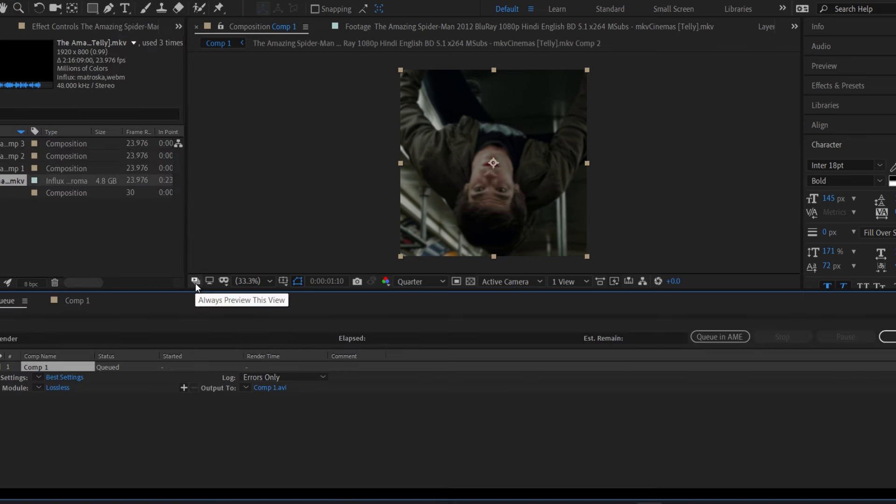
pyautogui.click(57, 386)
pyautogui.click(401, 81)
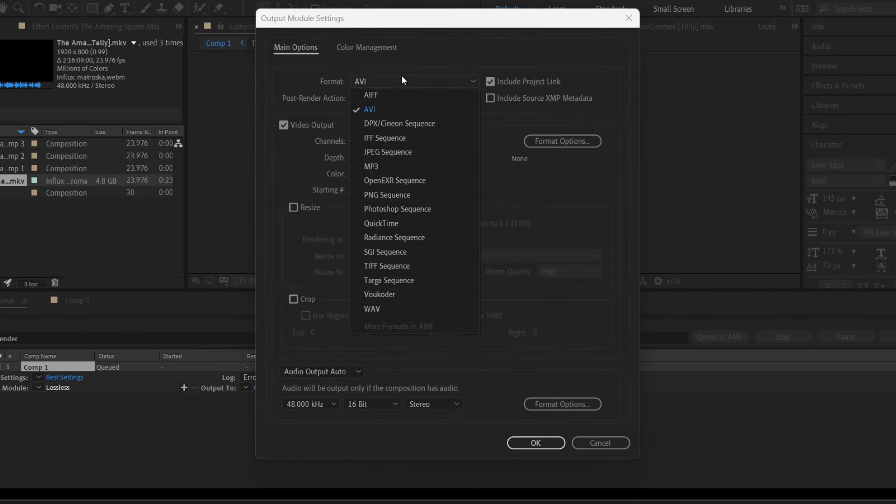
pyautogui.click(416, 196)
pyautogui.click(546, 444)
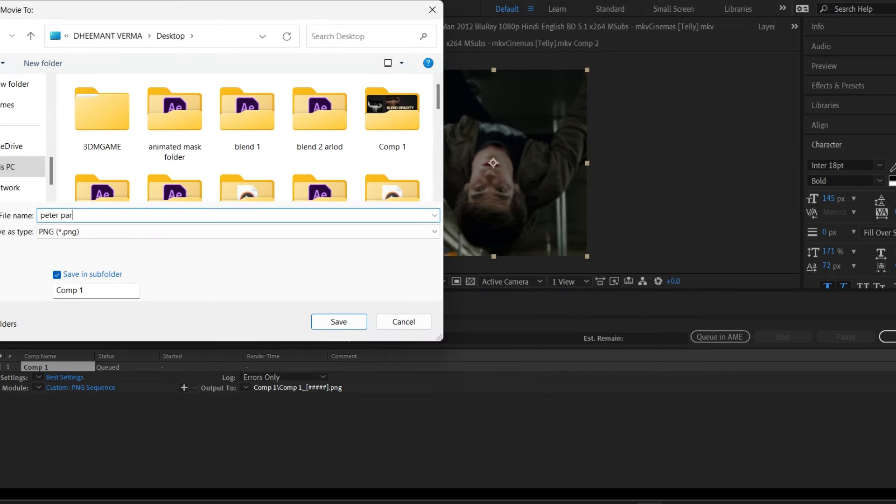
# Save the output sequence as "peter parker png" in the Comp 1 subfolder on the Desktop and render it
pyautogui.click(335, 321)
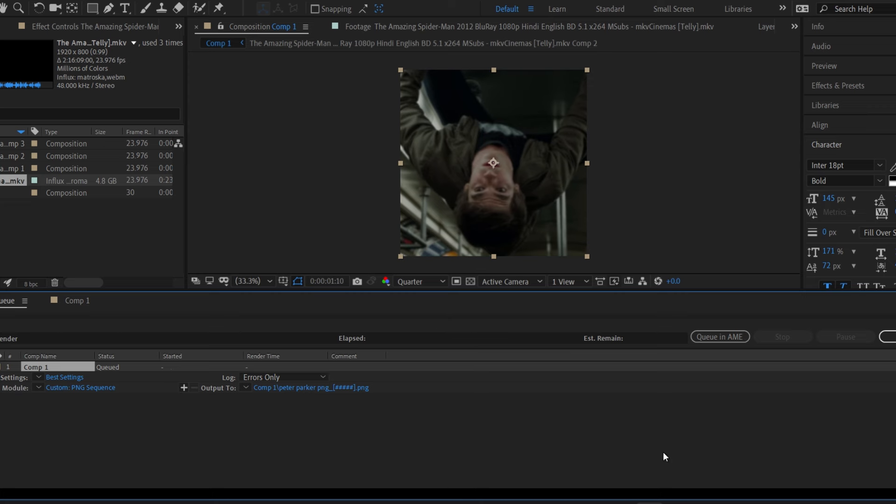
pyautogui.click(888, 337)
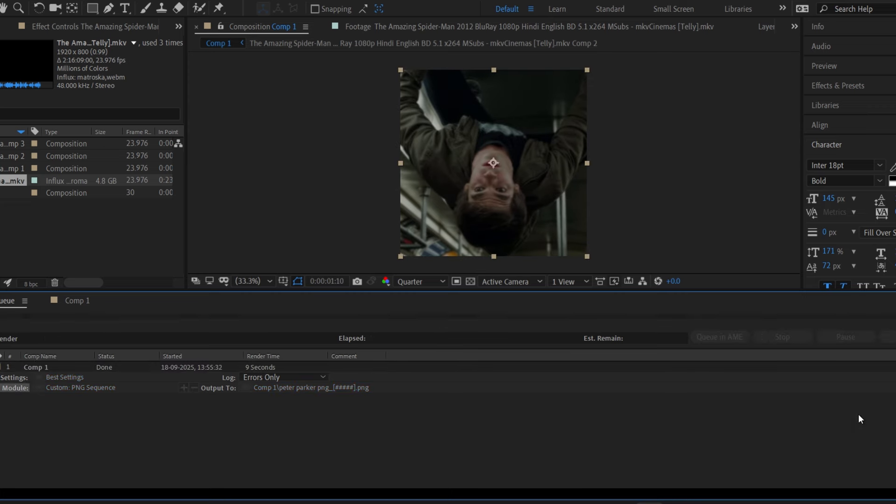
# Add the Comp 1 clip back to the timeline starting at 0:00:00:00, placed below the Comp 2 layer
pyautogui.click(77, 301)
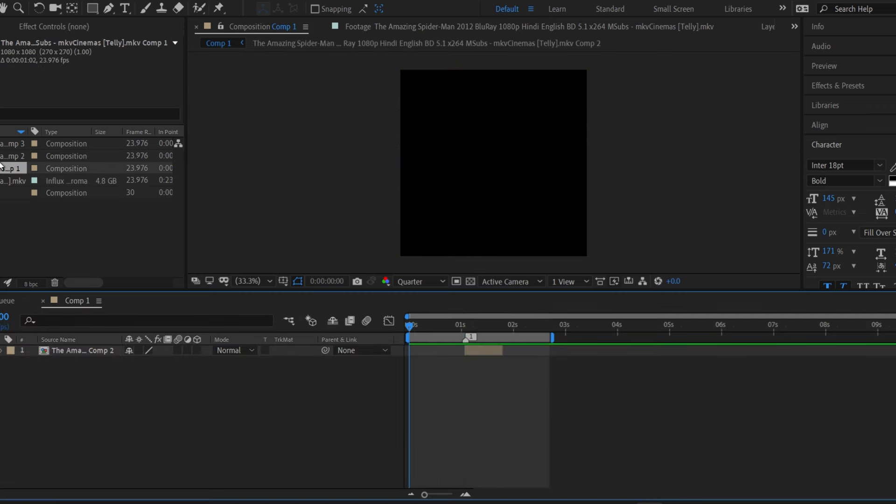
pyautogui.moveTo(4, 169); pyautogui.dragTo(454, 358)
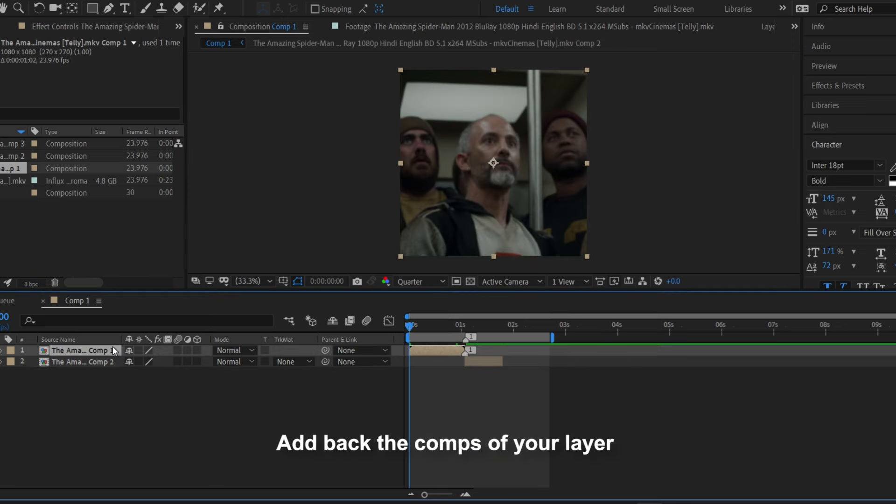
pyautogui.moveTo(113, 350); pyautogui.dragTo(116, 369)
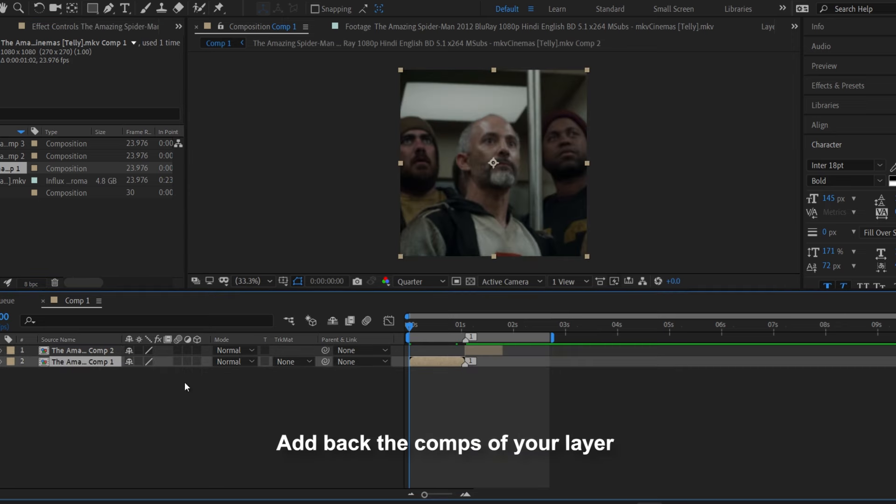
# Add the Comp 3 clip back as the top layer, starting at 0:00:01:24 where the Comp 2 layer ends
pyautogui.click(467, 350)
pyautogui.press('i')
pyautogui.press('o')
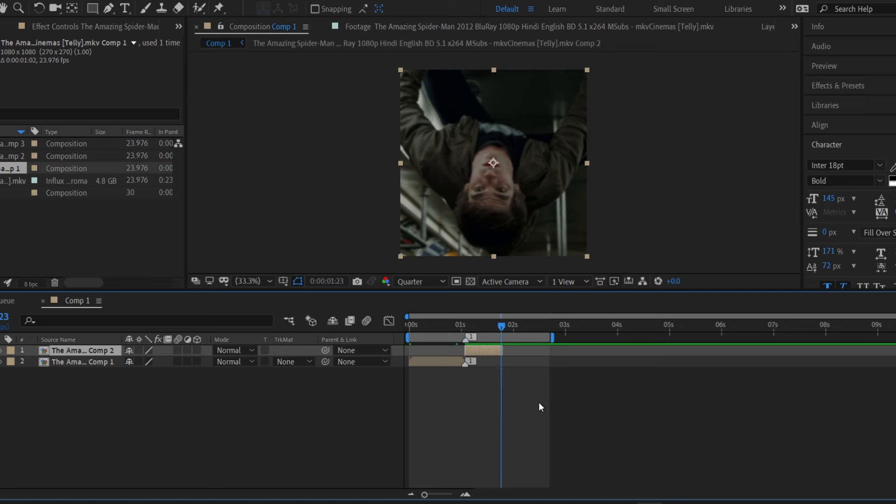
pyautogui.press('pagedown')
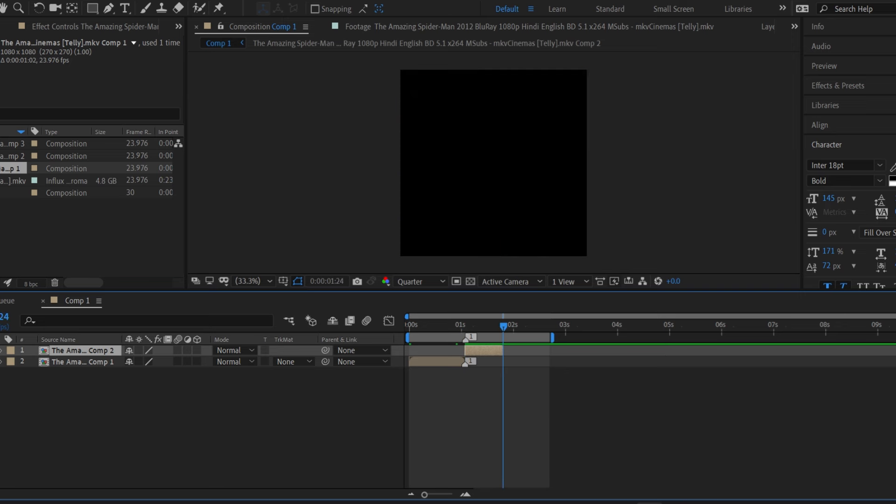
pyautogui.click(1, 157)
pyautogui.click(1, 145)
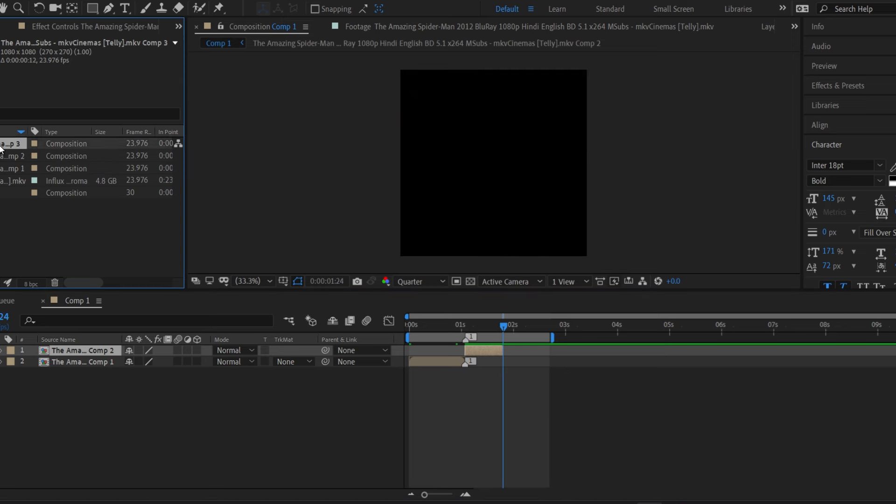
pyautogui.moveTo(99, 328); pyautogui.dragTo(106, 350)
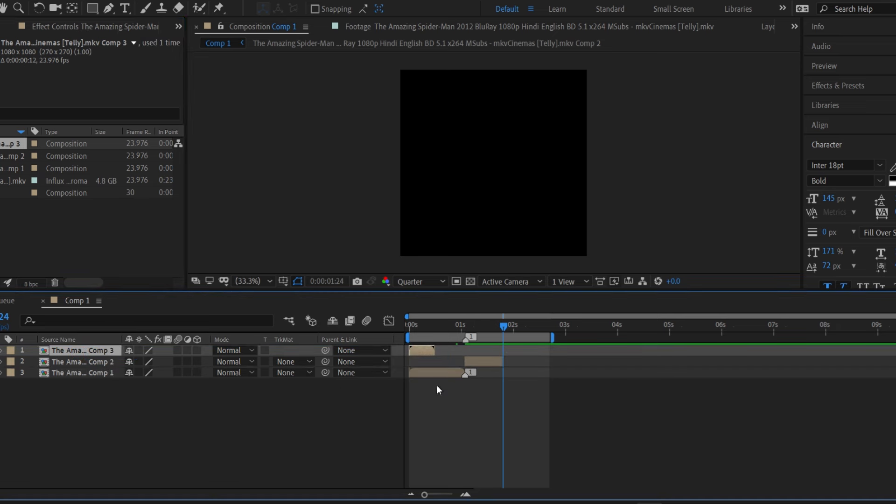
pyautogui.moveTo(435, 353); pyautogui.dragTo(523, 355)
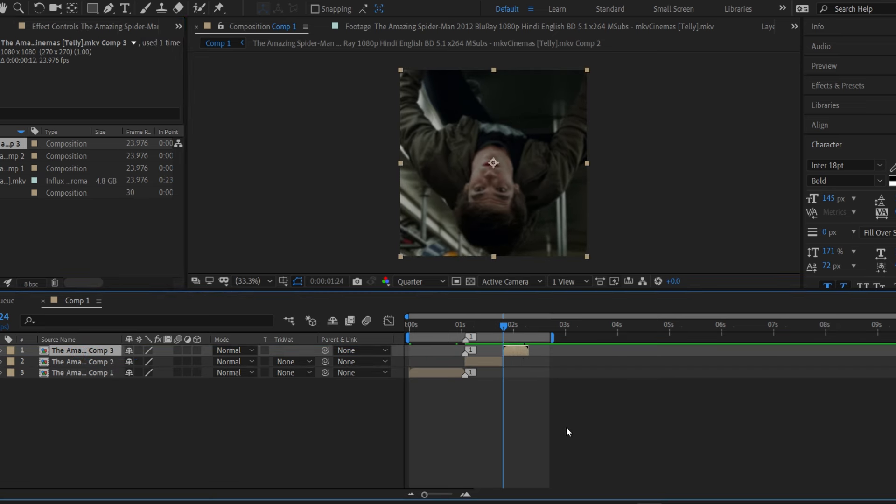
# Set the work area end to the end of the Comp 3 layer at 0:00:02:09
pyautogui.press('space')
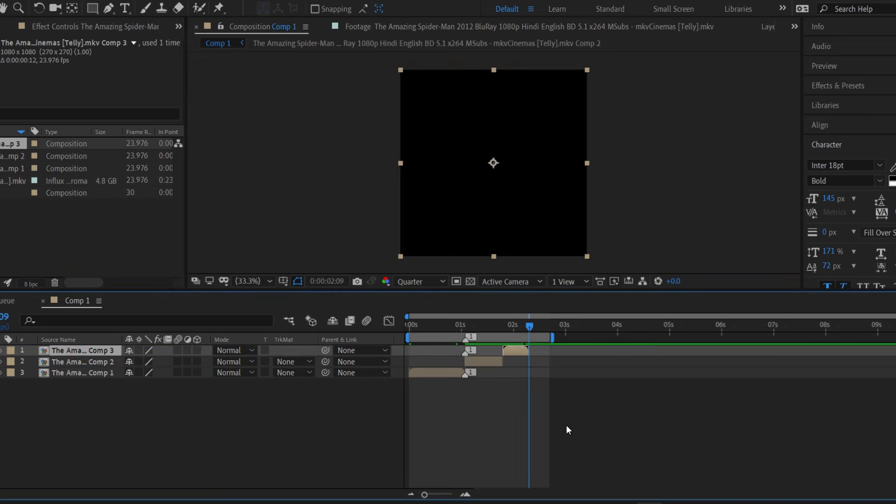
pyautogui.click(446, 495)
pyautogui.press('n')
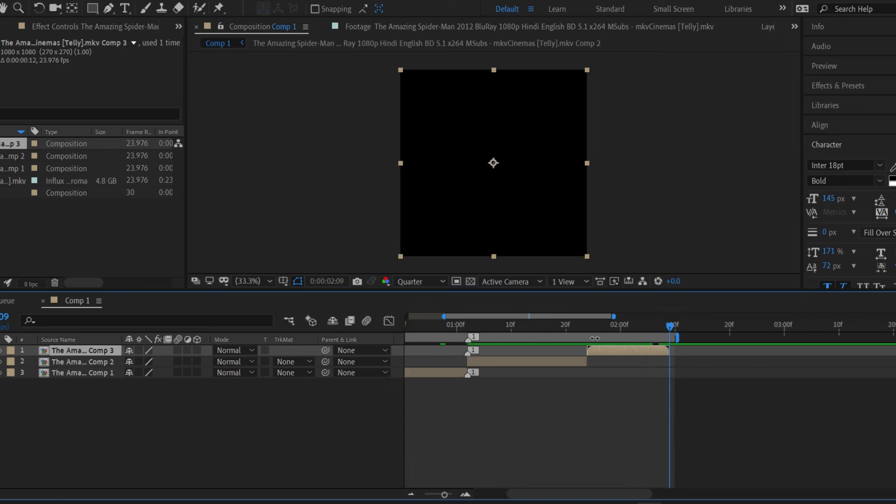
# Preview the assembled three-clip sequence from near the start of the timeline
pyautogui.moveTo(677, 338)
pyautogui.mouseDown()
pyautogui.moveTo(570, 324)
pyautogui.moveTo(593, 324)
pyautogui.mouseUp()
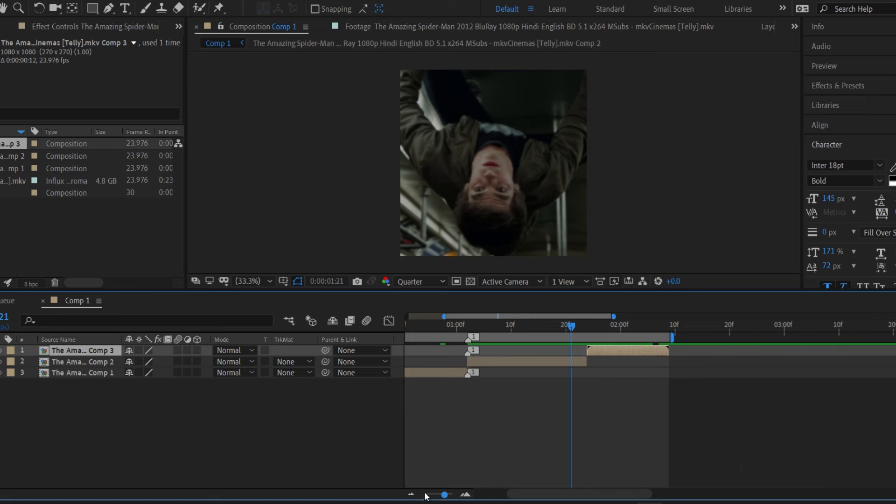
pyautogui.click(426, 494)
pyautogui.click(509, 422)
pyautogui.click(412, 324)
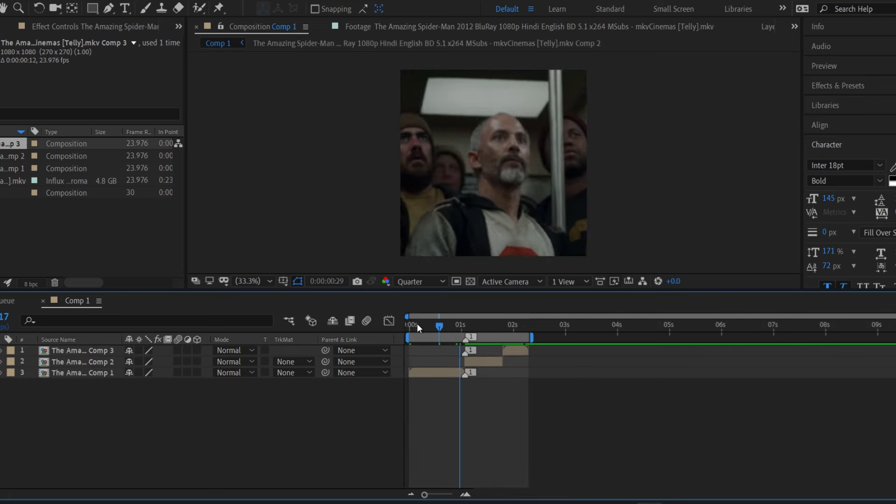
pyautogui.press('space')
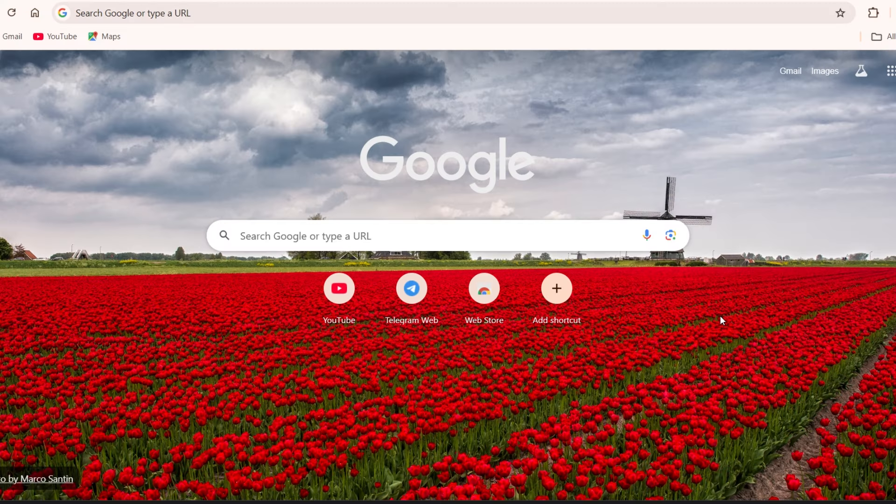
# Switch to Chrome and search Google for "subject remover"
pyautogui.click(451, 244)
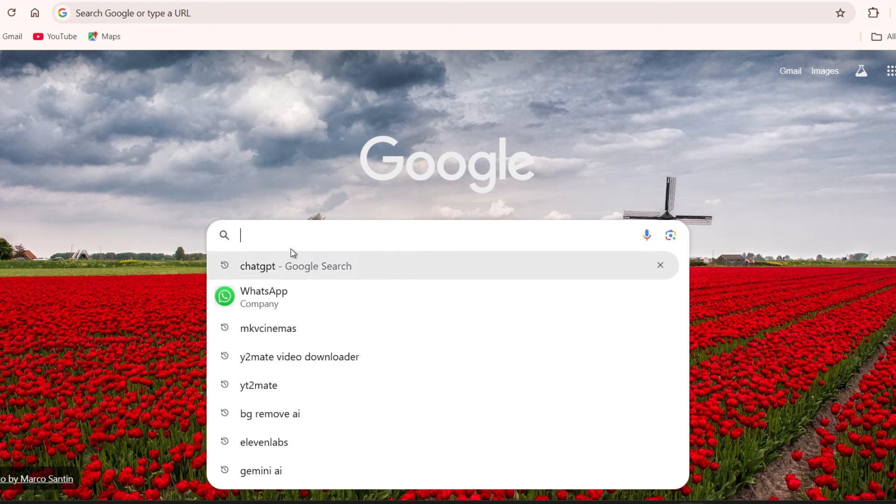
pyautogui.write('subj')
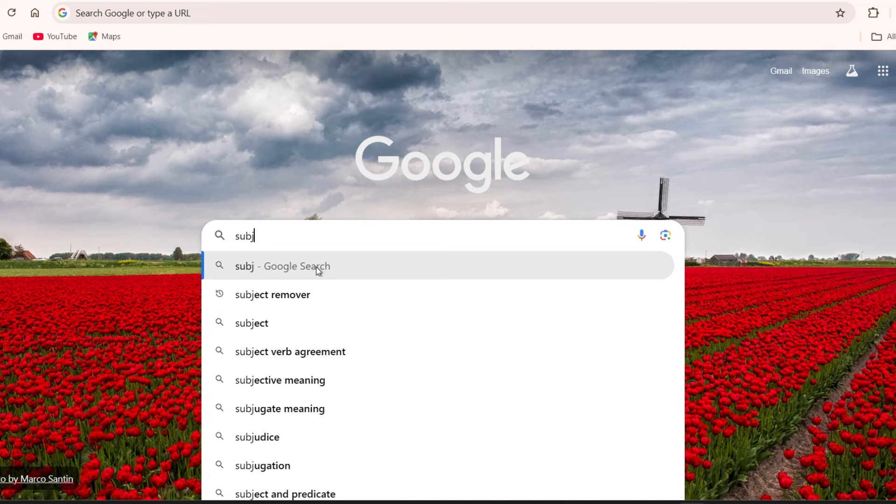
pyautogui.click(317, 294)
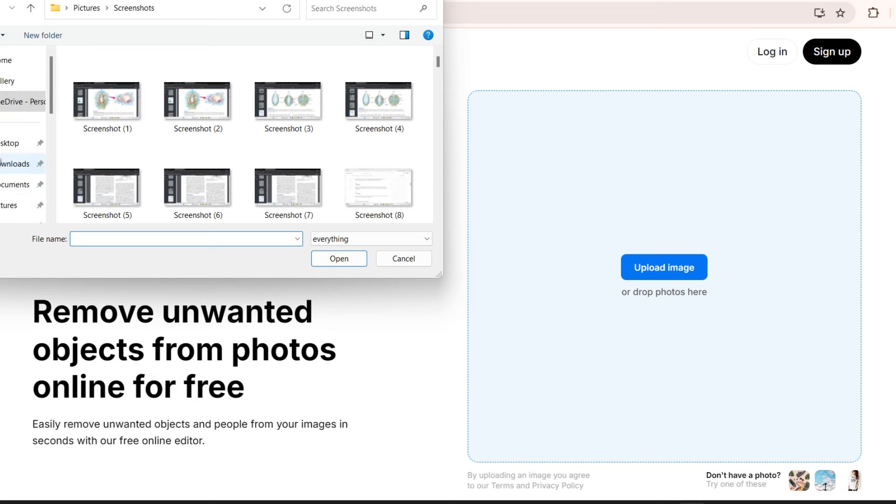
# Upload peter parker png_00053 from the Comp 1 folder on the Desktop to the object removal editor
pyautogui.click(6, 148)
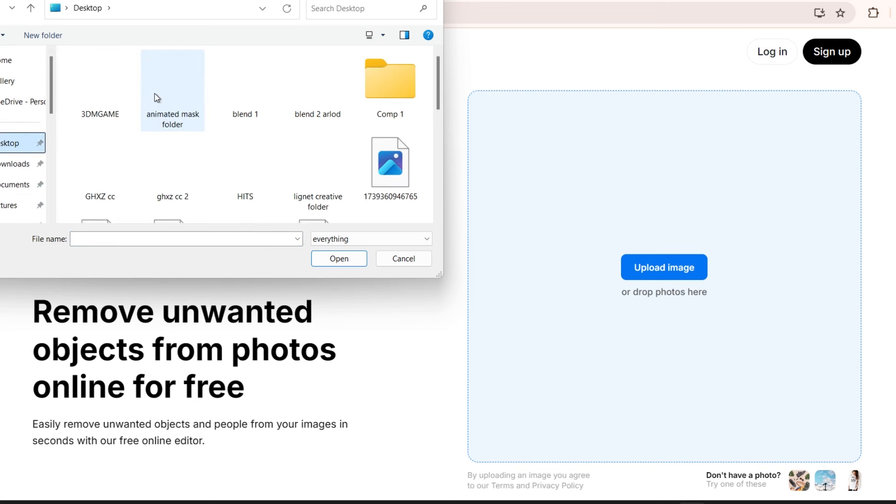
pyautogui.click(398, 112)
pyautogui.doubleClick(398, 112)
pyautogui.scroll(-10, 198, 154)
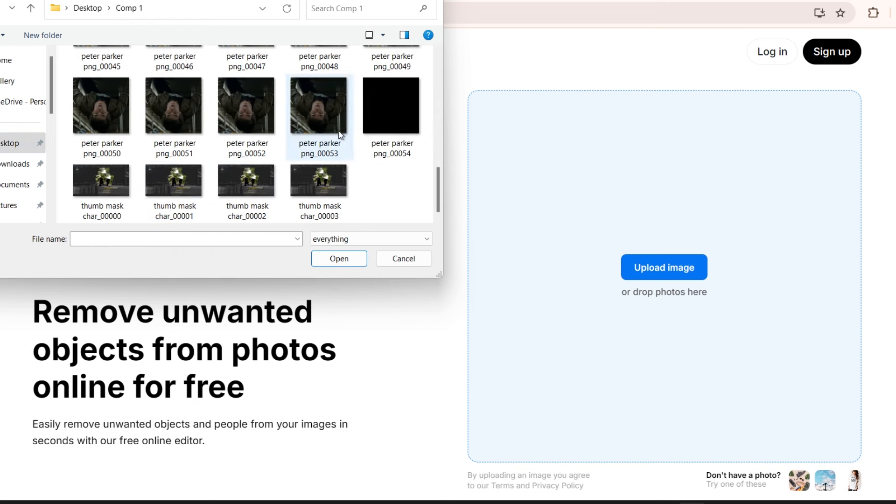
pyautogui.click(341, 136)
pyautogui.click(363, 256)
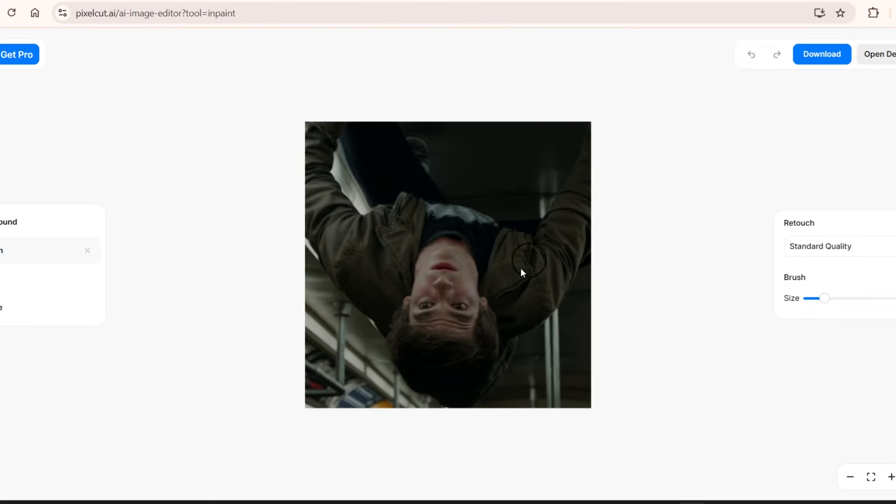
# Brush over and erase the man's legs, torso and the middle of his face
pyautogui.moveTo(396, 207); pyautogui.dragTo(441, 357)
pyautogui.click(392, 400)
pyautogui.moveTo(432, 213)
pyautogui.mouseDown()
pyautogui.moveTo(489, 228)
pyautogui.moveTo(379, 123)
pyautogui.mouseUp()
pyautogui.click(392, 401)
pyautogui.moveTo(373, 163)
pyautogui.mouseDown()
pyautogui.moveTo(317, 181)
pyautogui.moveTo(402, 225)
pyautogui.moveTo(518, 241)
pyautogui.mouseUp()
pyautogui.click(392, 401)
pyautogui.moveTo(395, 213); pyautogui.dragTo(408, 201)
pyautogui.click(392, 400)
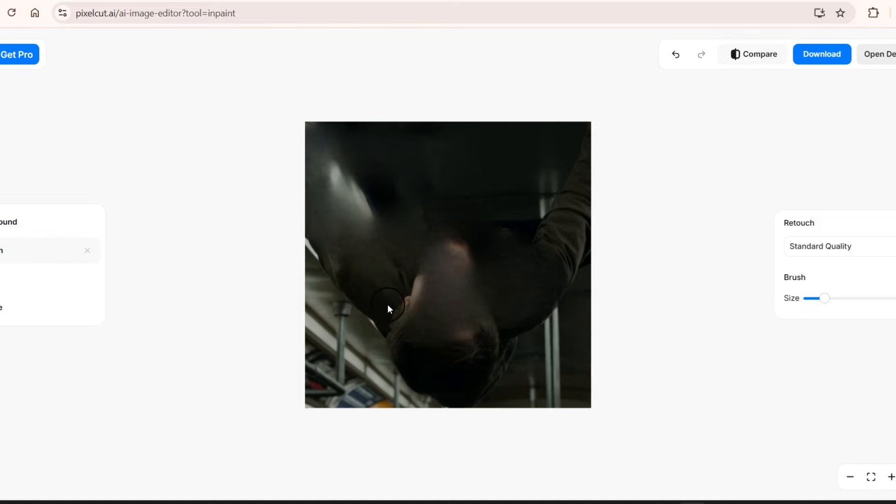
# Erase the jacket shoulder, the hair and the remaining parts of the man's head
pyautogui.moveTo(321, 245)
pyautogui.mouseDown()
pyautogui.moveTo(393, 332)
pyautogui.moveTo(495, 364)
pyautogui.mouseUp()
pyautogui.click(394, 400)
pyautogui.click(394, 400)
pyautogui.moveTo(406, 351)
pyautogui.mouseDown()
pyautogui.moveTo(414, 367)
pyautogui.moveTo(506, 356)
pyautogui.mouseUp()
pyautogui.click(394, 401)
pyautogui.moveTo(490, 297); pyautogui.dragTo(451, 379)
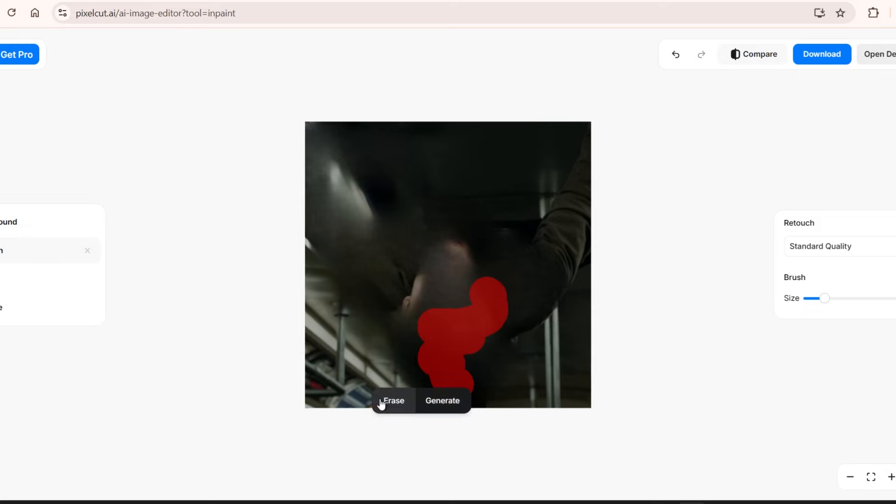
pyautogui.click(383, 402)
pyautogui.moveTo(423, 295)
pyautogui.mouseDown()
pyautogui.moveTo(450, 244)
pyautogui.moveTo(414, 312)
pyautogui.mouseUp()
pyautogui.click(391, 400)
# Erase the raised arm beside the metal poles and the small leftover spot near the picture's centre
pyautogui.moveTo(511, 243); pyautogui.dragTo(572, 239)
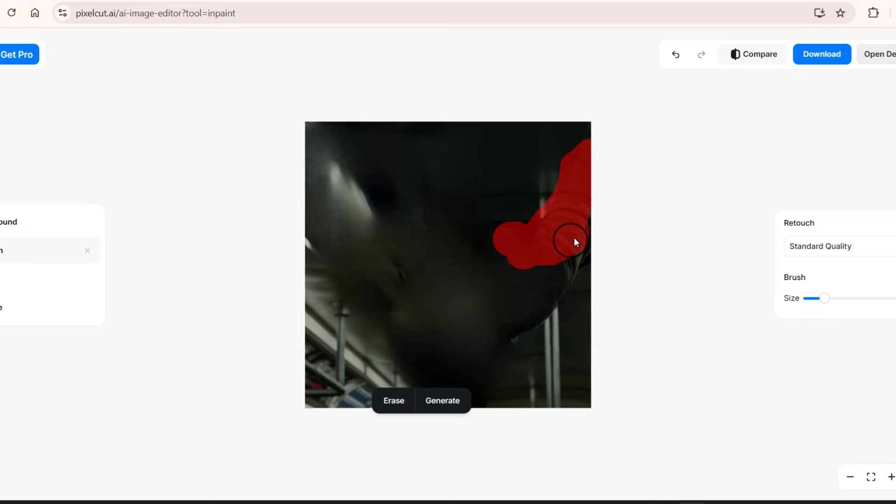
pyautogui.click(394, 401)
pyautogui.moveTo(552, 295)
pyautogui.mouseDown()
pyautogui.moveTo(584, 206)
pyautogui.moveTo(516, 319)
pyautogui.mouseUp()
pyautogui.click(442, 400)
pyautogui.click(612, 402)
pyautogui.click(394, 400)
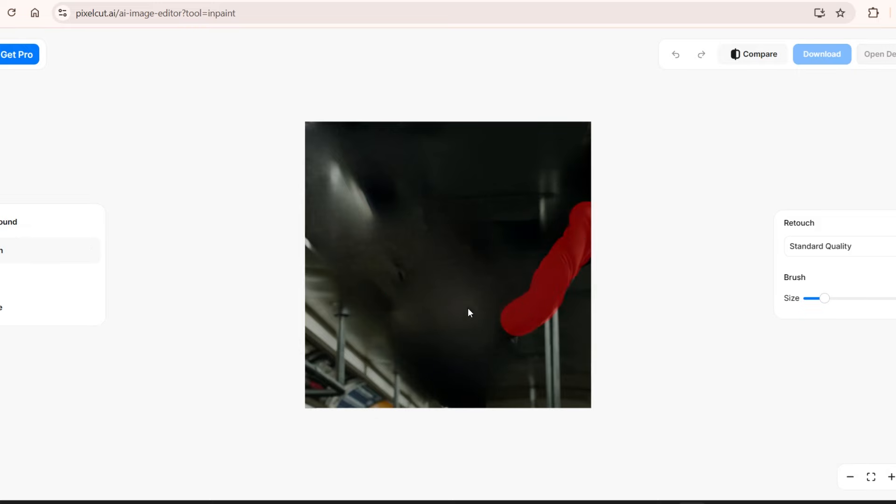
pyautogui.moveTo(582, 266); pyautogui.dragTo(494, 342)
pyautogui.click(394, 400)
pyautogui.moveTo(404, 265); pyautogui.dragTo(388, 288)
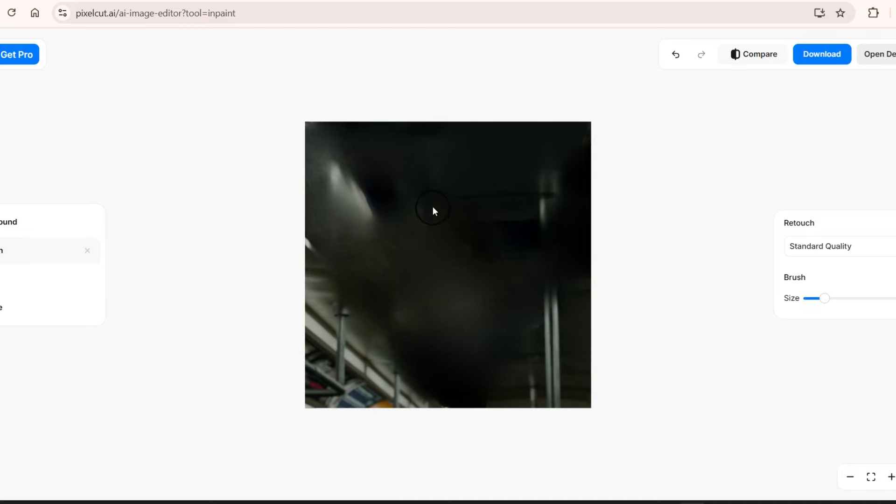
# Clean up the dark central area and the upper right edge of the picture with further erase strokes
pyautogui.moveTo(433, 206)
pyautogui.mouseDown()
pyautogui.moveTo(472, 374)
pyautogui.moveTo(488, 390)
pyautogui.mouseUp()
pyautogui.click(474, 387)
pyautogui.click(395, 401)
pyautogui.moveTo(590, 139); pyautogui.dragTo(589, 224)
pyautogui.click(395, 400)
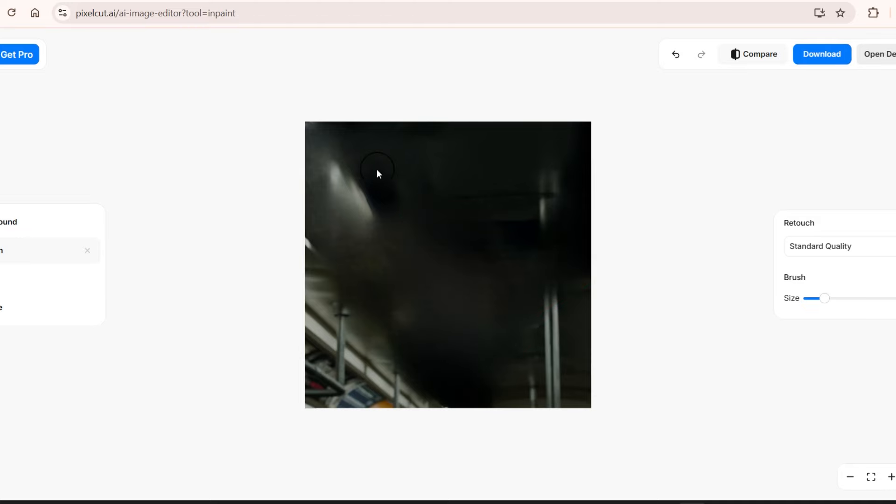
pyautogui.moveTo(401, 334)
pyautogui.mouseDown()
pyautogui.moveTo(428, 343)
pyautogui.moveTo(455, 334)
pyautogui.moveTo(523, 275)
pyautogui.mouseUp()
pyautogui.click(395, 401)
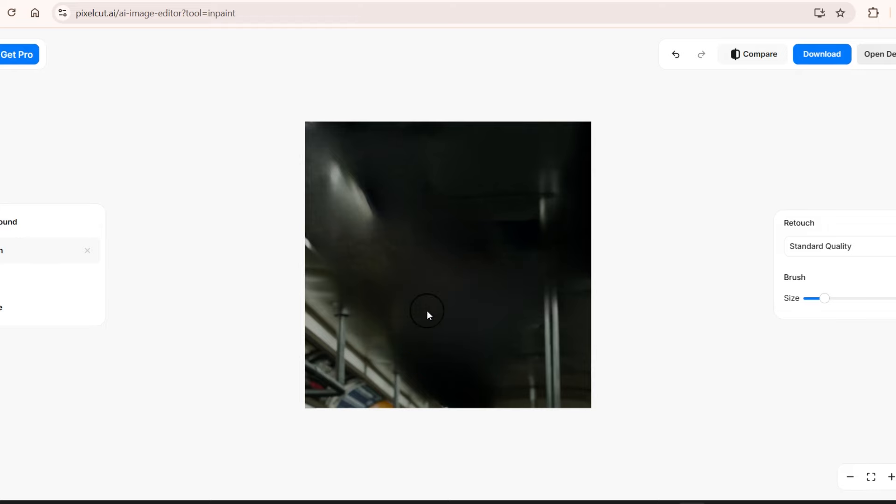
# Smooth the dark residue in the lower middle of the picture with repeated erase strokes
pyautogui.moveTo(395, 338); pyautogui.dragTo(459, 382)
pyautogui.click(395, 400)
pyautogui.moveTo(407, 346); pyautogui.dragTo(457, 397)
pyautogui.click(394, 400)
pyautogui.moveTo(456, 367); pyautogui.dragTo(483, 389)
pyautogui.click(395, 400)
pyautogui.moveTo(539, 321)
pyautogui.mouseDown()
pyautogui.moveTo(462, 367)
pyautogui.moveTo(484, 403)
pyautogui.mouseUp()
pyautogui.click(395, 401)
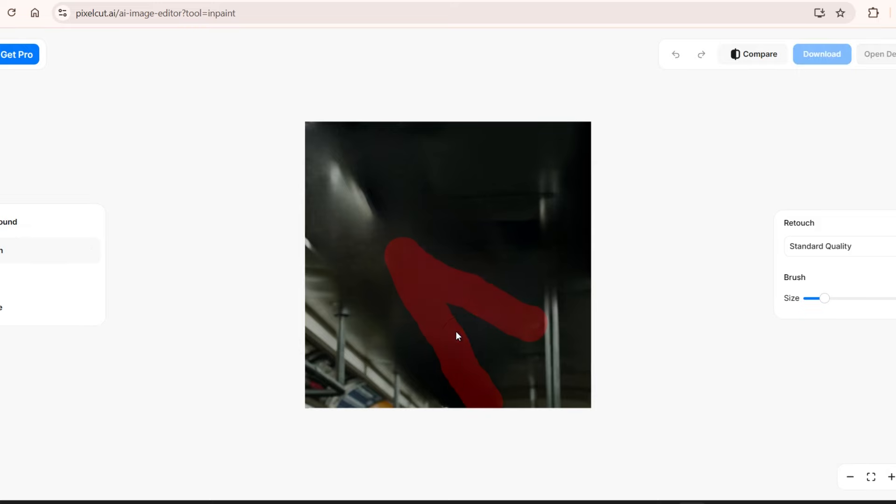
# Erase the last smudges along the picture's lower edge and download the cleaned background image
pyautogui.moveTo(416, 346); pyautogui.dragTo(494, 411)
pyautogui.click(395, 400)
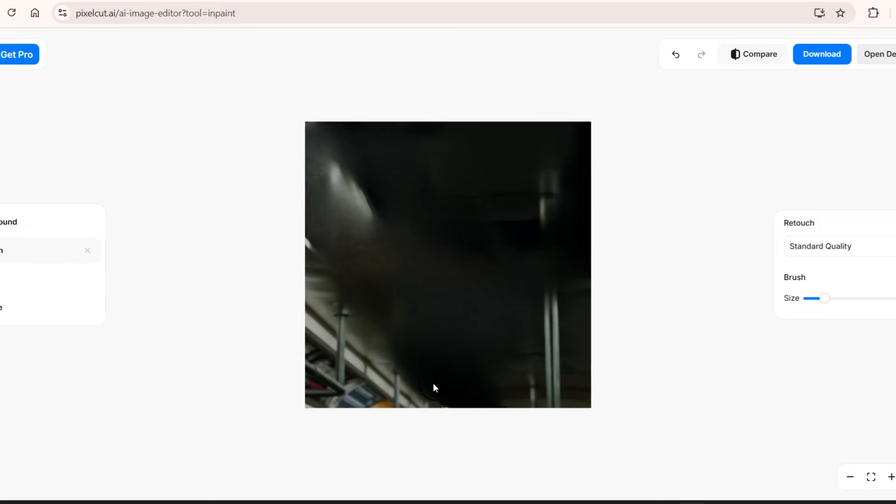
pyautogui.click(395, 401)
pyautogui.moveTo(433, 383)
pyautogui.mouseDown()
pyautogui.moveTo(453, 405)
pyautogui.moveTo(493, 399)
pyautogui.mouseUp()
pyautogui.click(395, 400)
pyautogui.click(822, 54)
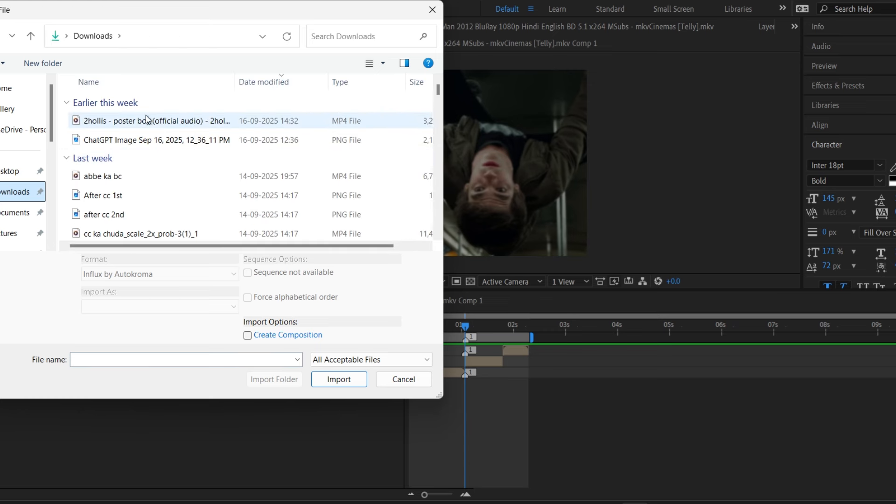
# Switch to After Effects, import the cleaned peter parker png_00053.png and place it directly below the Comp 2 layer
pyautogui.doubleClick(158, 125)
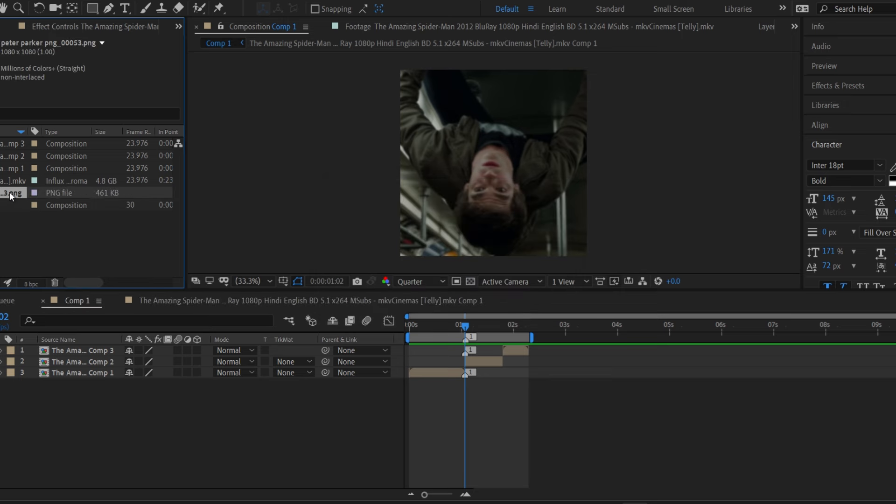
pyautogui.moveTo(9, 192); pyautogui.dragTo(106, 371)
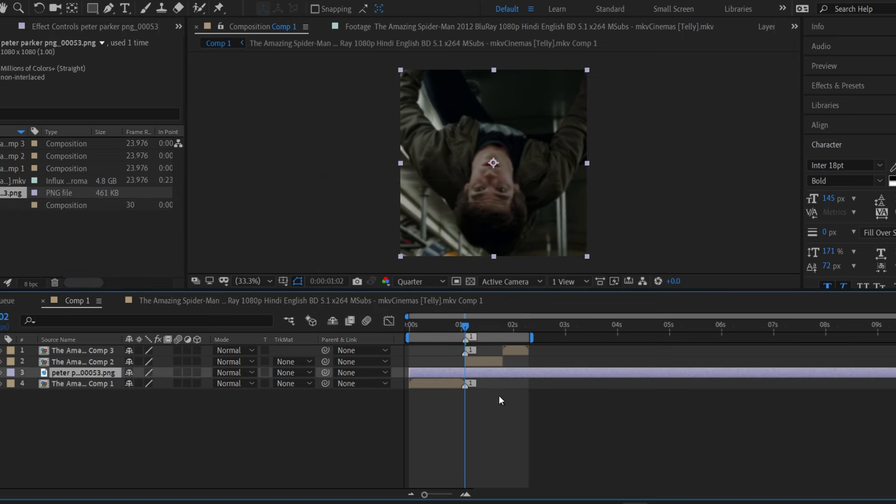
# Trim the peter parker png_00053 layer to the span of the Comp 2 layer, from 0:00:01:02 to 0:00:01:24
pyautogui.hotkey('alt', '[')
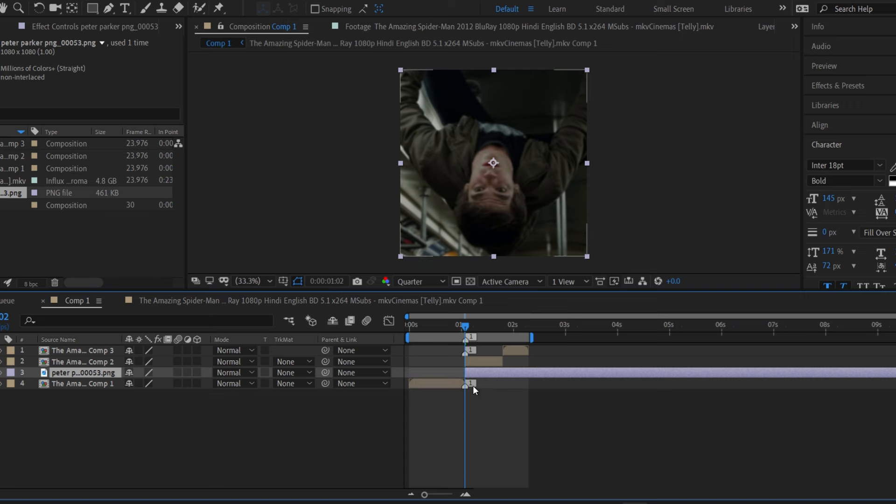
pyautogui.click(478, 366)
pyautogui.press('o')
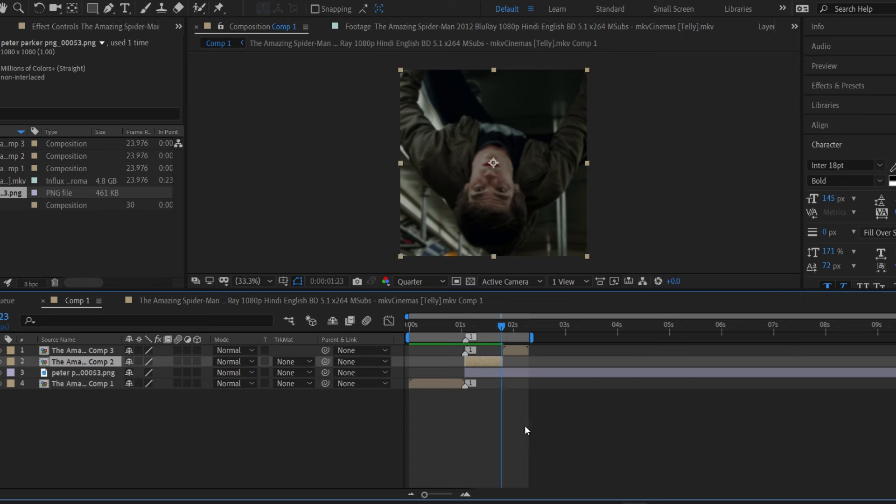
pyautogui.press('pagedown')
pyautogui.click(527, 389)
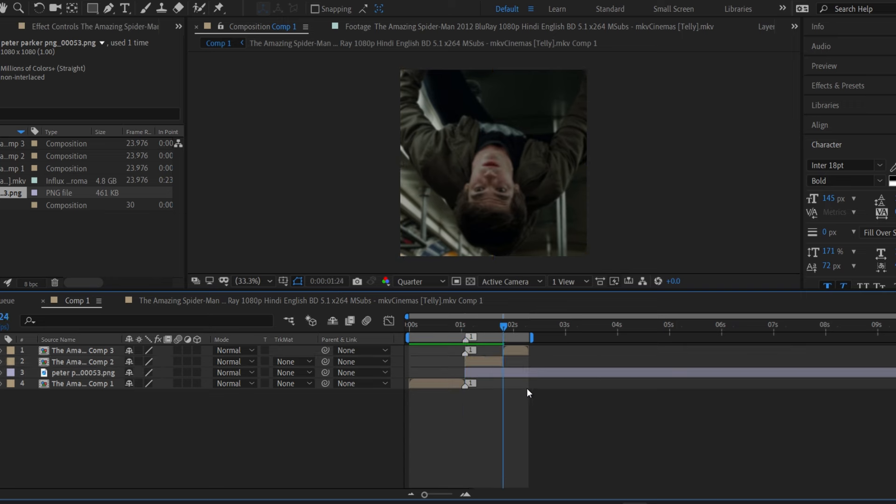
pyautogui.click(520, 373)
pyautogui.hotkey('alt', ']')
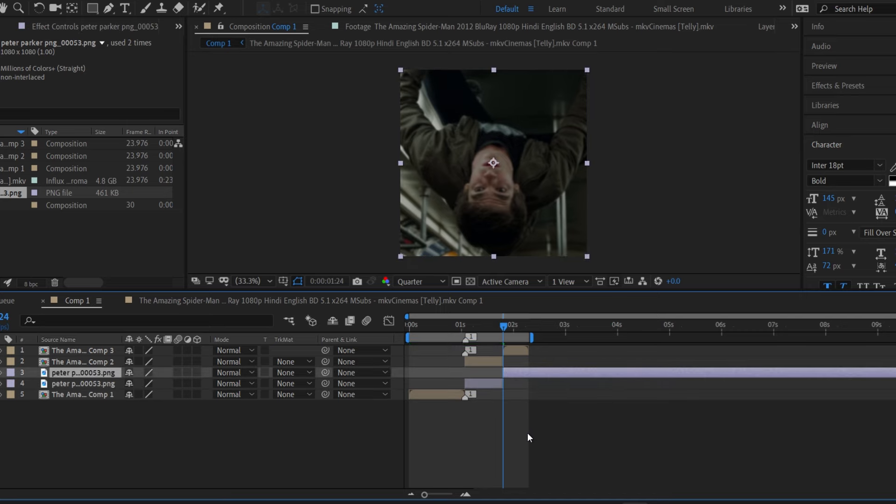
pyautogui.click(528, 433)
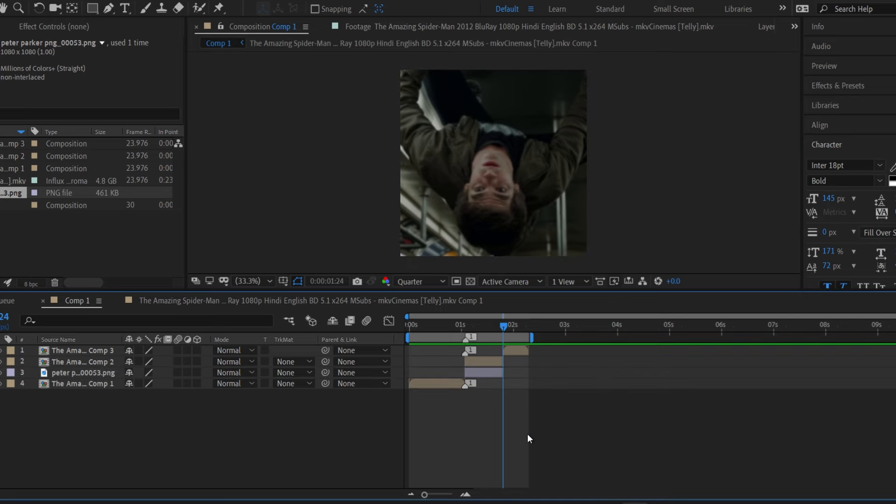
pyautogui.click(490, 329)
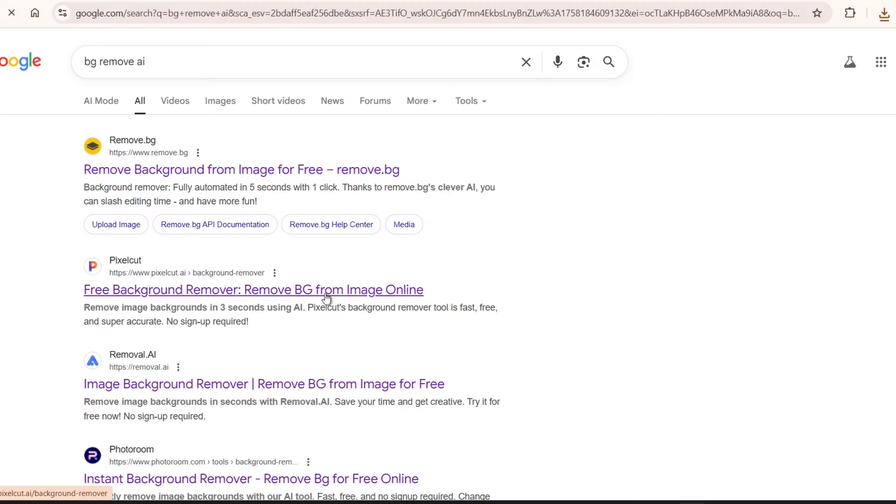
# Switch to Chrome, upload peter parker png_00048 to the Pixelcut background remover and download the cut-out image
pyautogui.click(326, 293)
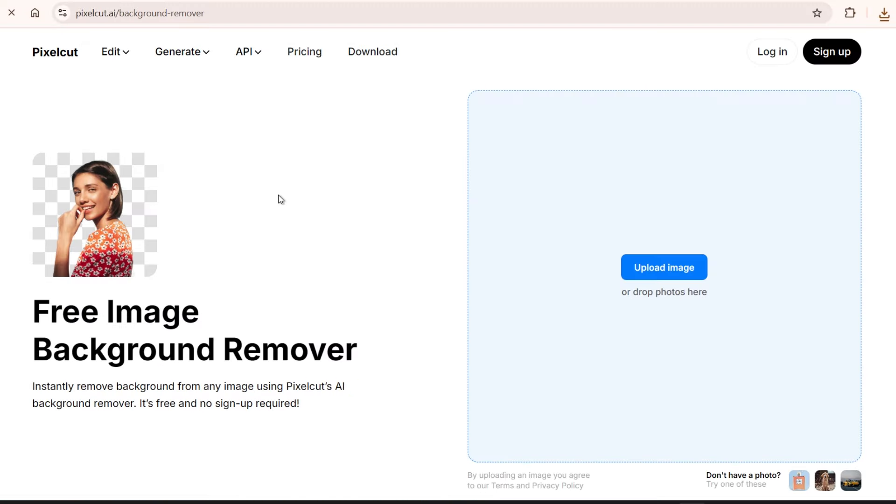
pyautogui.click(16, 166)
pyautogui.click(14, 144)
pyautogui.doubleClick(102, 168)
pyautogui.scroll(-10, 318, 142)
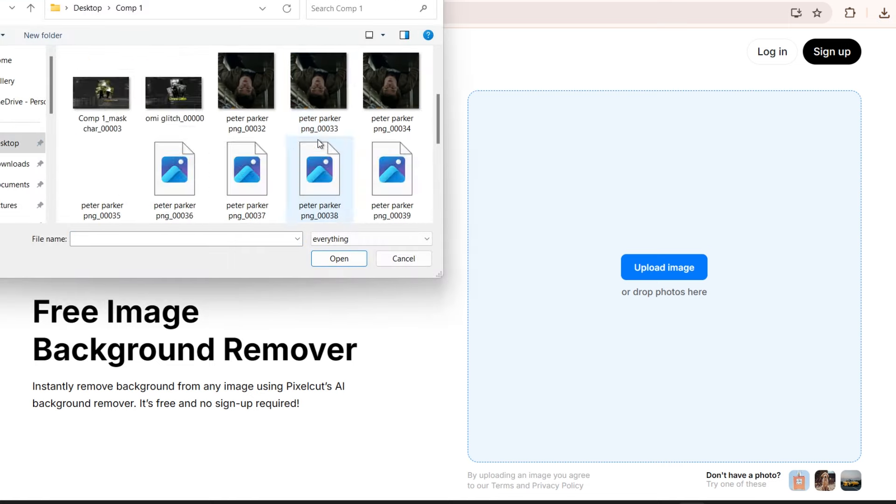
pyautogui.doubleClick(319, 164)
pyautogui.click(813, 58)
pyautogui.click(789, 104)
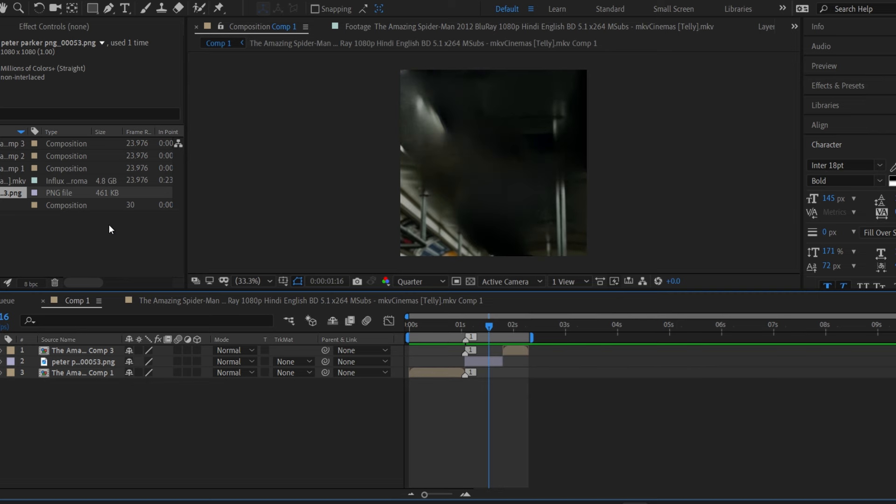
# Switch to After Effects, import the cut-out peter parker png_00048.png and place it above the png_00053 layer
pyautogui.click(108, 225)
pyautogui.doubleClick(133, 123)
pyautogui.moveTo(13, 205); pyautogui.dragTo(83, 361)
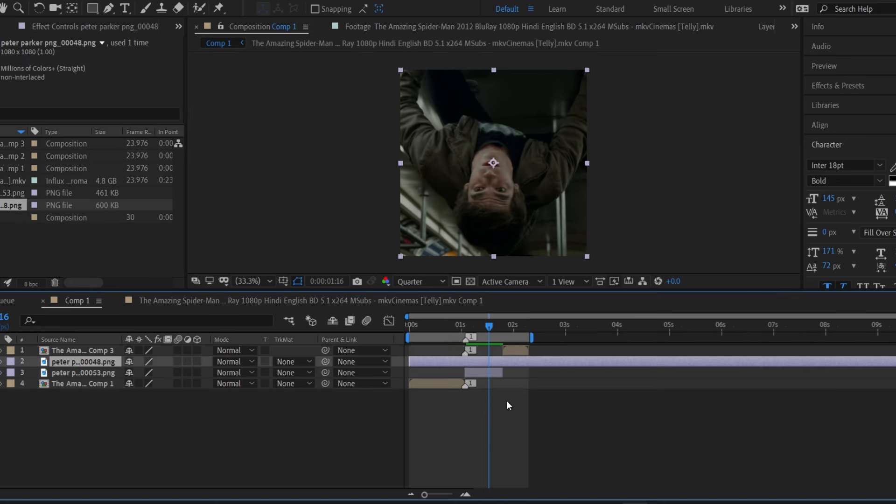
# Split the peter parker png_00048 layer at the png_00053 layer's start, 0:00:01:02, and delete the earlier part
pyautogui.click(491, 374)
pyautogui.press('i')
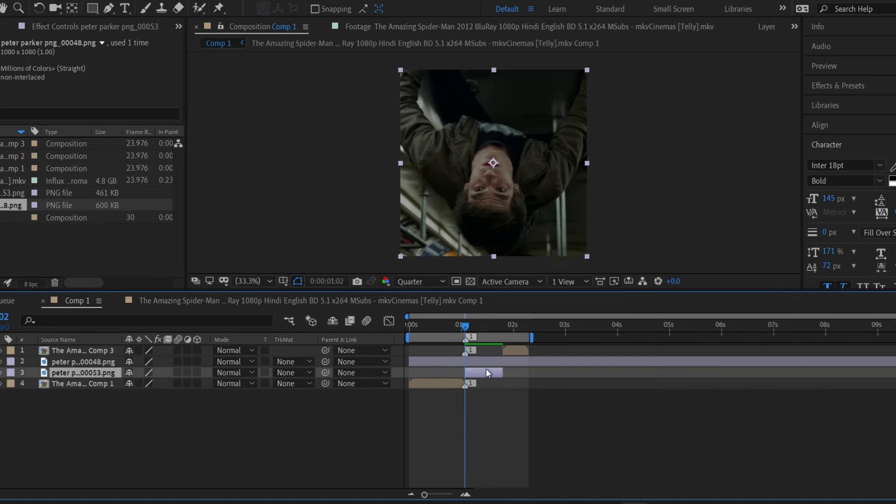
pyautogui.click(487, 364)
pyautogui.hotkey('ctrl', 'shift', 'd')
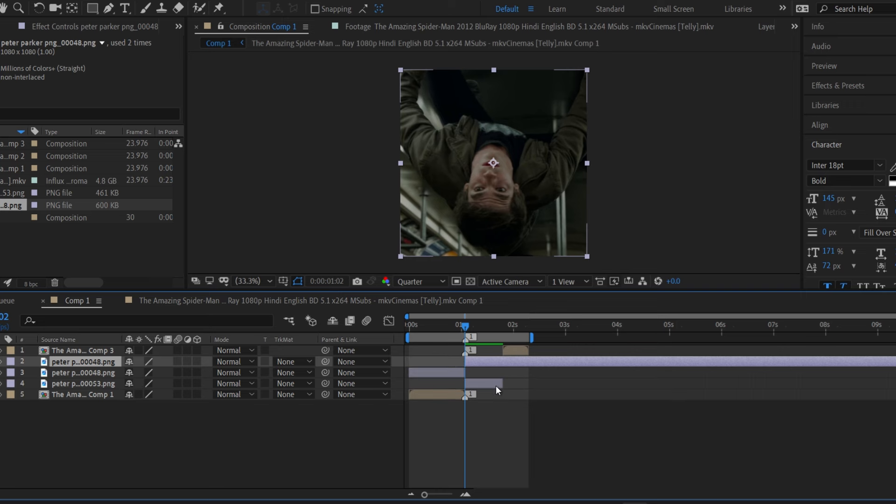
pyautogui.click(449, 372)
pyautogui.press('Delete')
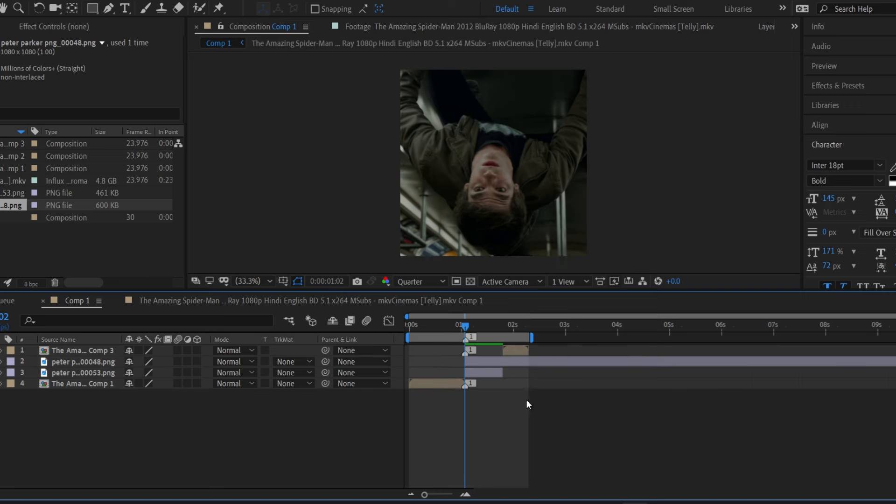
# Split the peter parker png_00048 layer just past the png_00053 layer's end, at 0:00:01:24, delete the later part and save the project
pyautogui.click(491, 373)
pyautogui.press('o')
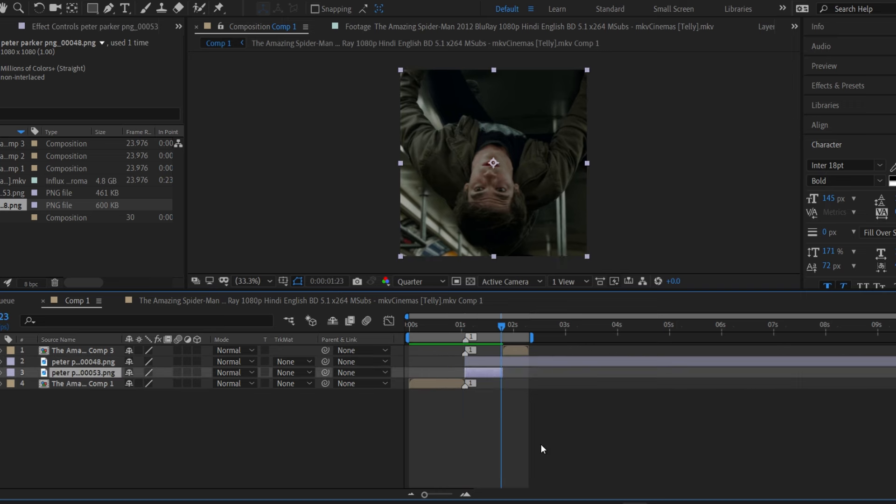
pyautogui.press('pagedown')
pyautogui.click(529, 361)
pyautogui.hotkey('ctrl', 'shift', 'd')
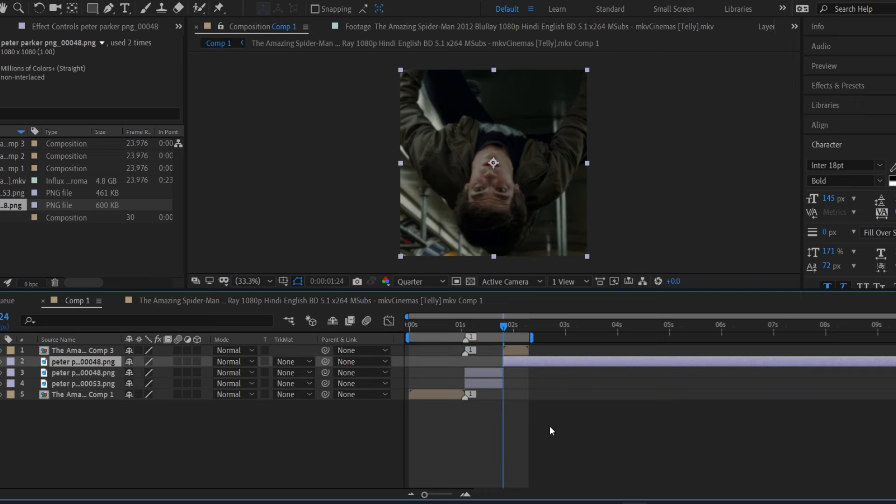
pyautogui.press('Delete')
pyautogui.hotkey('ctrl', 's')
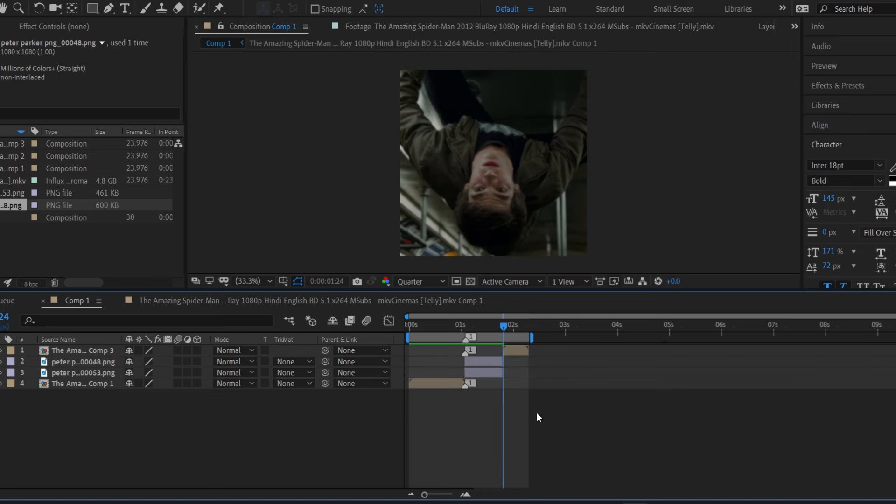
# Select the peter parker png_00048 layer and move the current time to 0:00:01:11
pyautogui.click(493, 363)
pyautogui.click(476, 326)
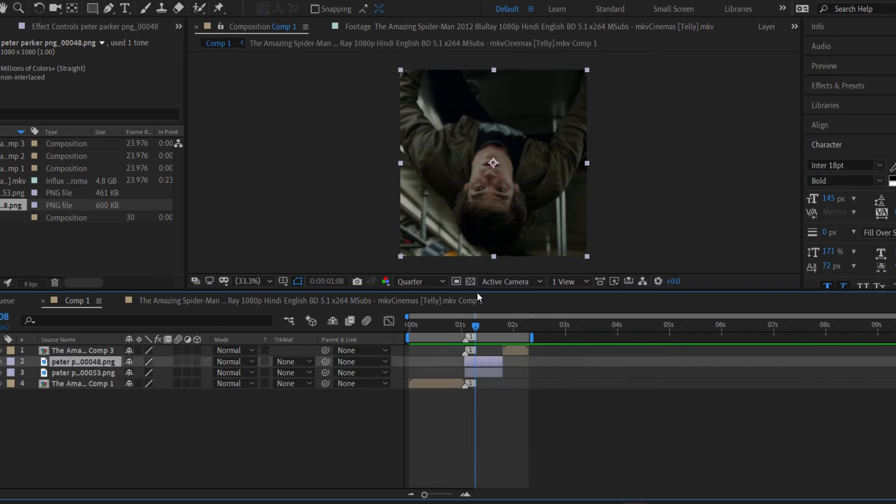
pyautogui.moveTo(478, 322)
pyautogui.mouseDown()
pyautogui.moveTo(454, 323)
pyautogui.moveTo(492, 318)
pyautogui.moveTo(481, 322)
pyautogui.mouseUp()
pyautogui.press('/')
pyautogui.scroll(-3, 452, 232)
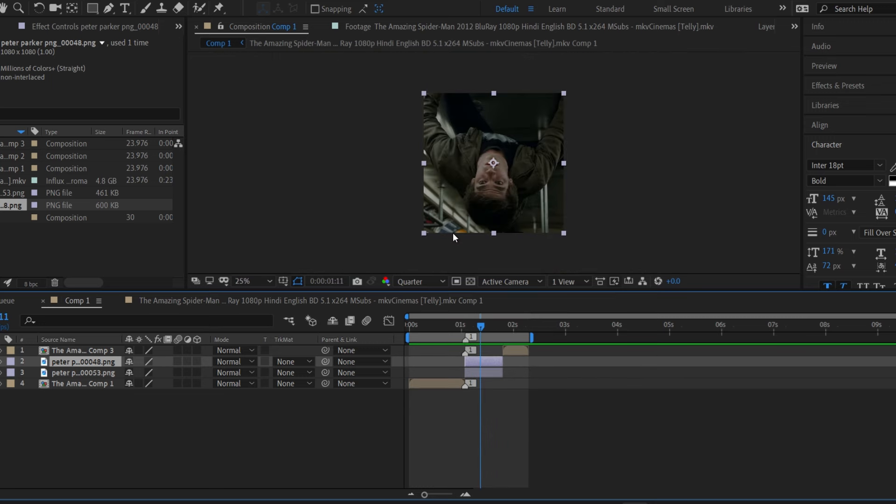
pyautogui.scroll(3, 453, 233)
pyautogui.scroll(-3, 475, 211)
pyautogui.scroll(1, 472, 215)
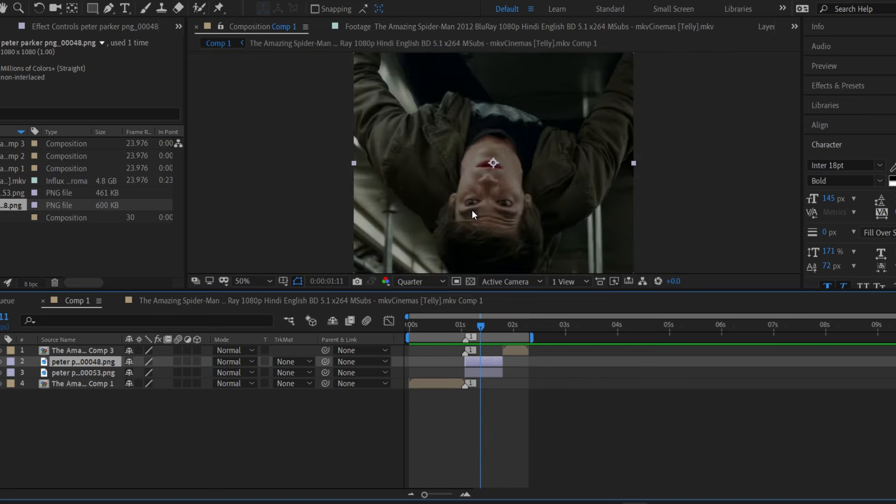
# Select the peter parker png_00053 layer, activate the Pen tool and set the composition preview to Full resolution
pyautogui.click(490, 371)
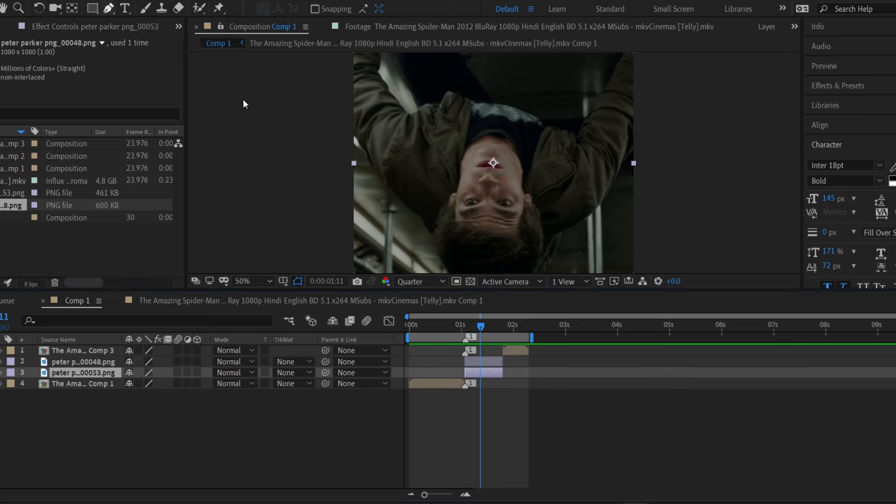
pyautogui.press('g')
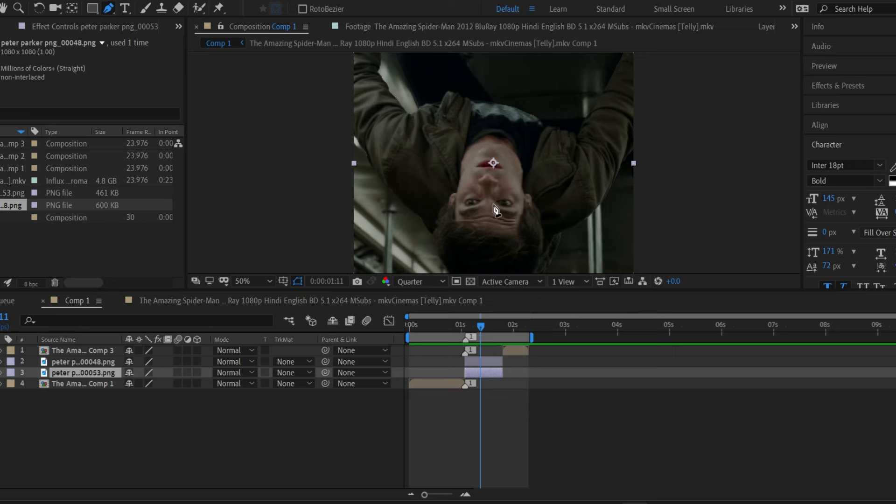
pyautogui.press('.')
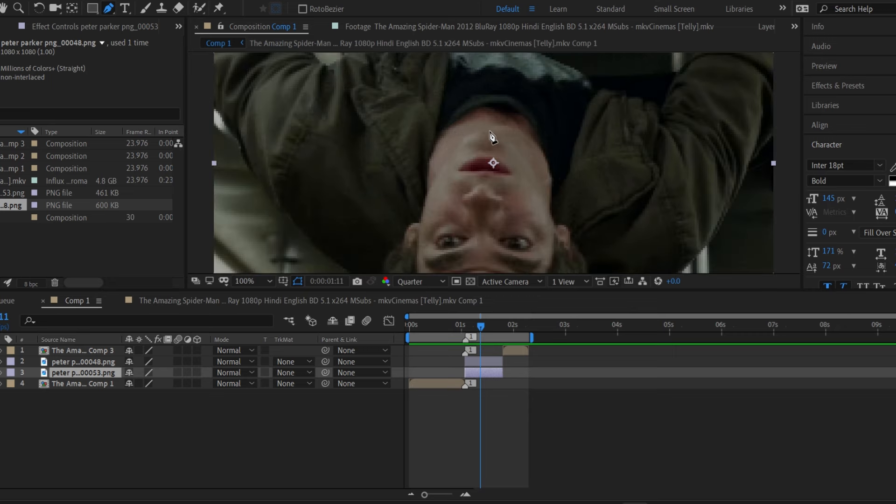
pyautogui.scroll(1, 490, 133)
pyautogui.scroll(-1, 472, 210)
pyautogui.click(443, 281)
pyautogui.click(413, 320)
pyautogui.scroll(-1, 488, 134)
pyautogui.scroll(1, 481, 150)
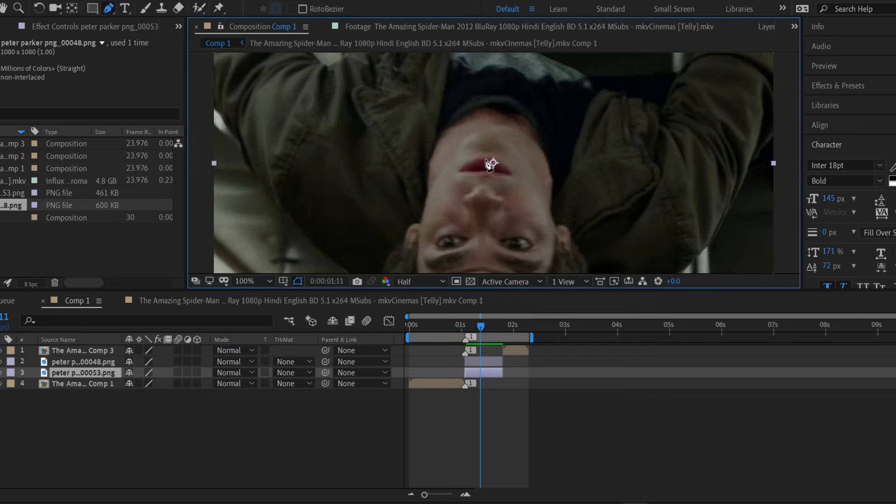
pyautogui.scroll(2, 491, 161)
pyautogui.click(479, 103)
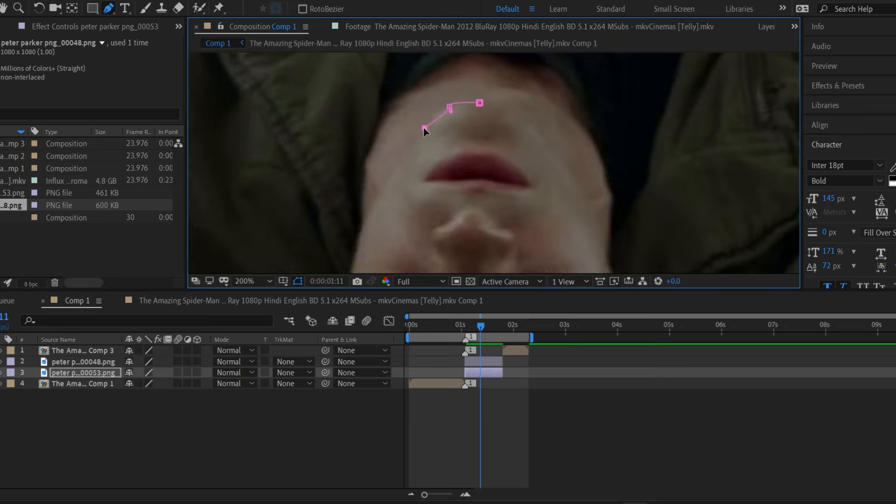
pyautogui.hotkey('ctrl', 'z')
pyautogui.click(437, 115)
pyautogui.scroll(1, 438, 116)
pyautogui.hotkey('ctrl', 'z')
pyautogui.hotkey('ctrl', 'z')
pyautogui.hotkey('ctrl', 'z')
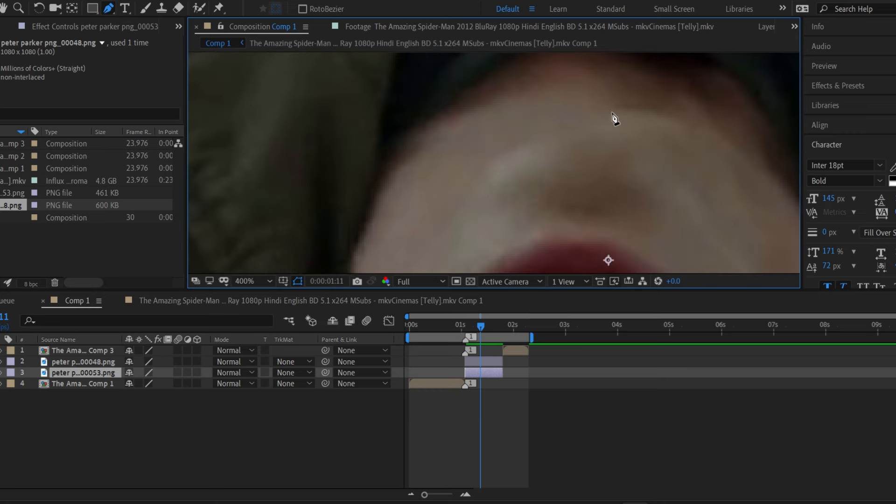
# Start a mask path on the png_00053 layer, tracing from the chin along one side of the jaw
pyautogui.click(612, 113)
pyautogui.click(550, 130)
pyautogui.click(522, 148)
pyautogui.click(498, 163)
pyautogui.click(475, 187)
pyautogui.click(451, 208)
pyautogui.scroll(-1, 451, 211)
pyautogui.click(455, 215)
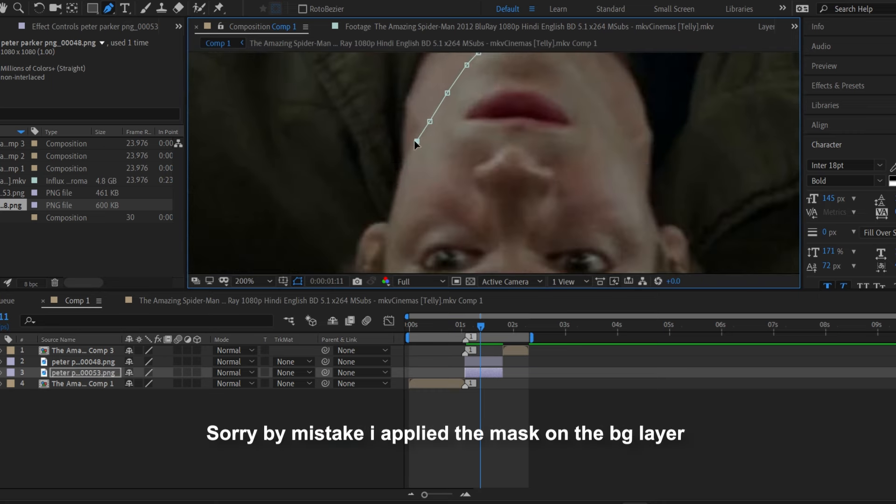
# Continue the mask path along the cheek and around the outer edge of the ear
pyautogui.click(405, 161)
pyautogui.click(398, 181)
pyautogui.click(391, 221)
pyautogui.click(382, 224)
pyautogui.click(369, 229)
pyautogui.click(360, 245)
pyautogui.click(356, 265)
pyautogui.moveTo(357, 268); pyautogui.dragTo(248, 65)
# Continue the mask path from the ear along the outer edge of the hair
pyautogui.click(272, 259)
pyautogui.click(232, 175)
pyautogui.click(237, 190)
pyautogui.click(242, 216)
pyautogui.click(262, 246)
pyautogui.moveTo(270, 180); pyautogui.dragTo(253, 124)
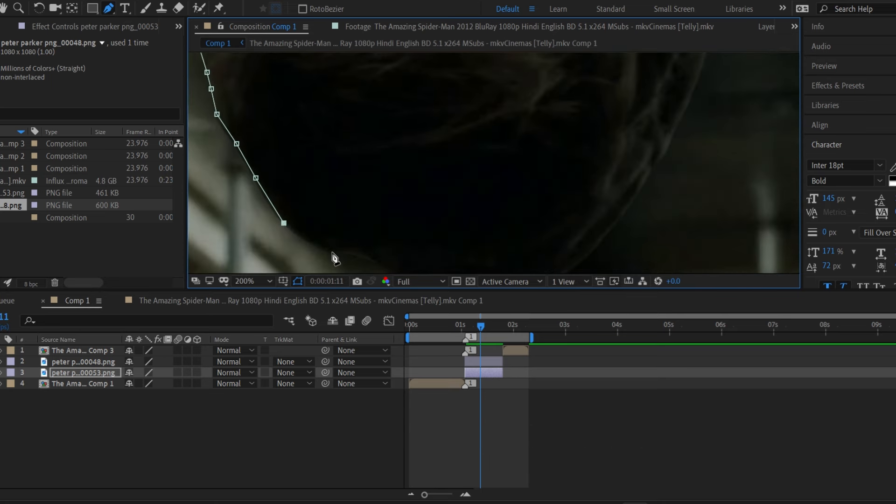
# Try to trace the mask path around the crown of the head, passing just outside the frame
pyautogui.click(332, 252)
pyautogui.moveTo(335, 259); pyautogui.dragTo(313, 187)
pyautogui.click(311, 182)
pyautogui.click(347, 188)
pyautogui.click(408, 229)
pyautogui.click(469, 248)
pyautogui.click(507, 231)
pyautogui.click(575, 174)
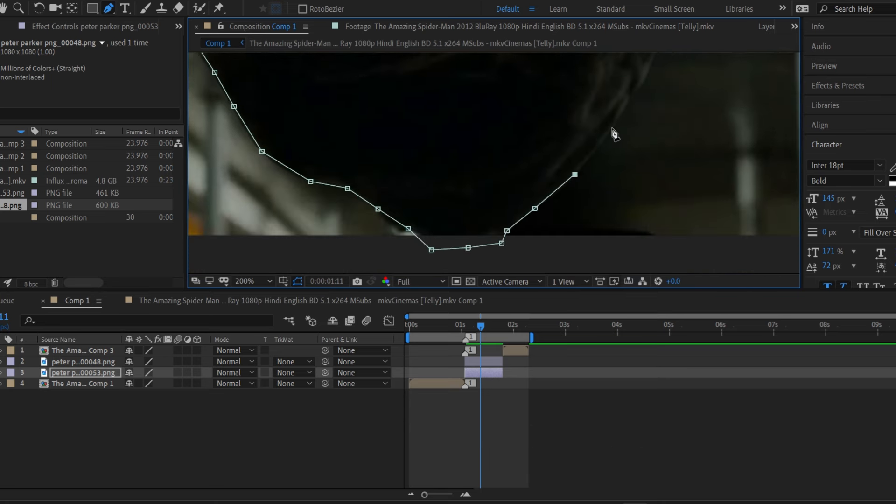
pyautogui.click(612, 127)
# Try to extend the mask path along the far side of the hair, and undo the three newest points
pyautogui.moveTo(612, 127); pyautogui.dragTo(518, 230)
pyautogui.click(551, 180)
pyautogui.click(574, 134)
pyautogui.click(592, 80)
pyautogui.moveTo(592, 81); pyautogui.dragTo(580, 162)
pyautogui.hotkey('ctrl', 'z')
pyautogui.hotkey('ctrl', 'z')
pyautogui.hotkey('ctrl', 'z')
# Undo the remaining mask points placed around the crown of the head
pyautogui.moveTo(523, 205); pyautogui.dragTo(579, 73)
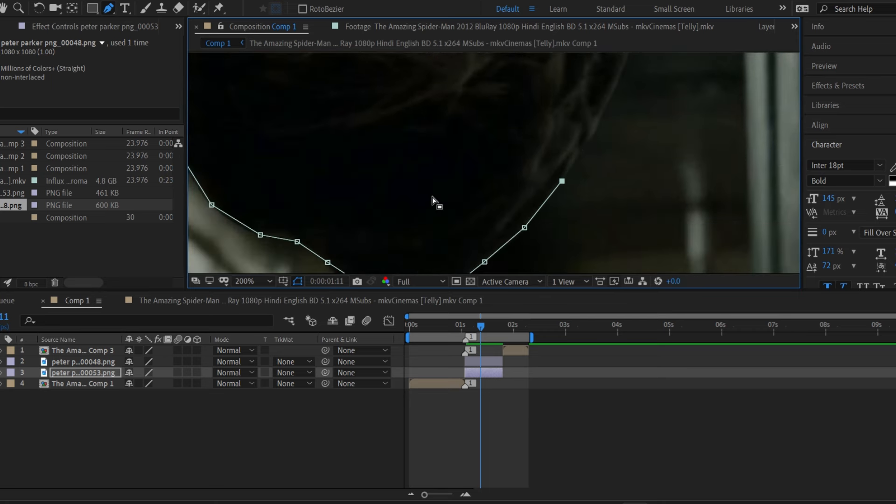
pyautogui.hotkey('ctrl', 'z')
pyautogui.hotkey('ctrl', 'z')
pyautogui.hotkey('ctrl', 'z')
pyautogui.moveTo(302, 231); pyautogui.dragTo(457, 200)
pyautogui.hotkey('ctrl', 'z')
pyautogui.hotkey('ctrl', 'z')
pyautogui.hotkey('ctrl', 'z')
pyautogui.hotkey('ctrl', 'z')
pyautogui.hotkey('ctrl', 'z')
pyautogui.hotkey('ctrl', 'z')
# Complete the mask outline around the rest of the head, closing it back at the chin
pyautogui.moveTo(385, 102); pyautogui.dragTo(401, 170)
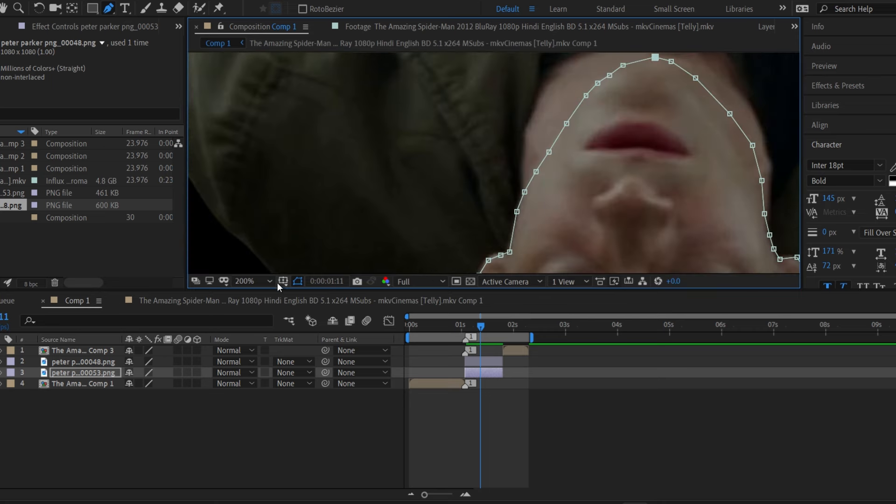
pyautogui.click(262, 281)
pyautogui.click(261, 63)
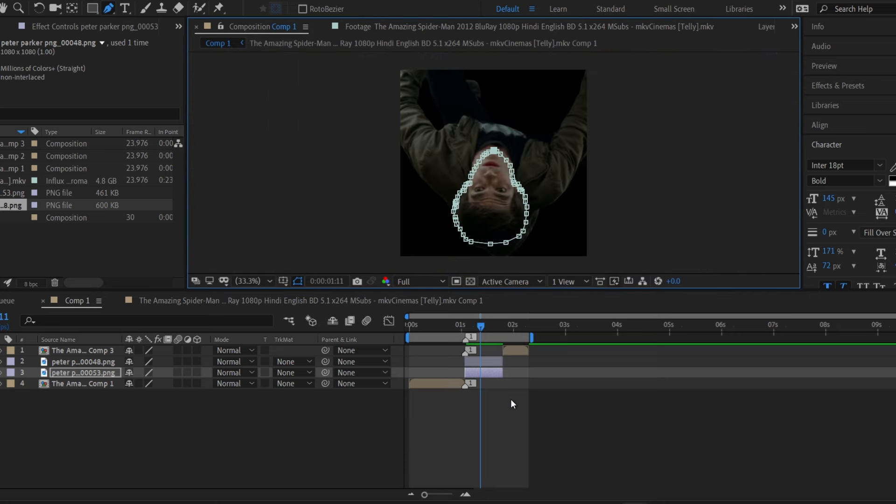
pyautogui.click(510, 404)
# Copy Mask 1 from the peter parker png_00053 layer and paste it onto the png_00048 layer
pyautogui.click(491, 374)
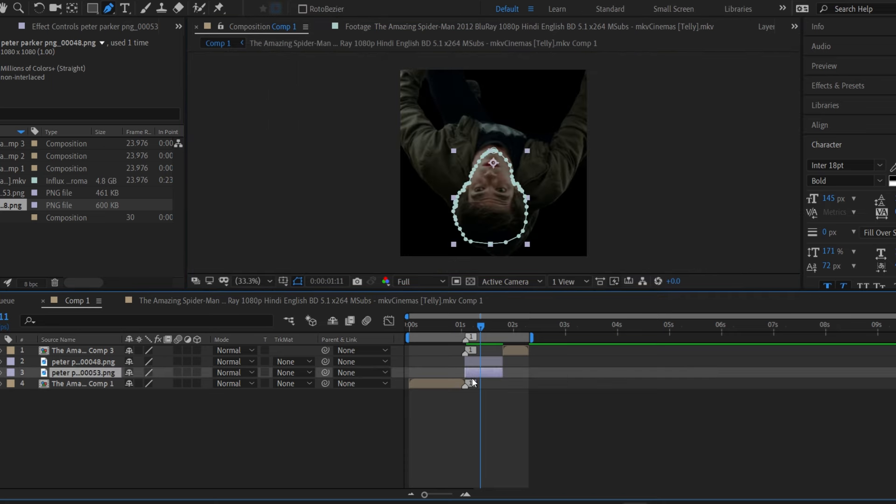
pyautogui.press('m')
pyautogui.click(51, 383)
pyautogui.hotkey('ctrl', 'c')
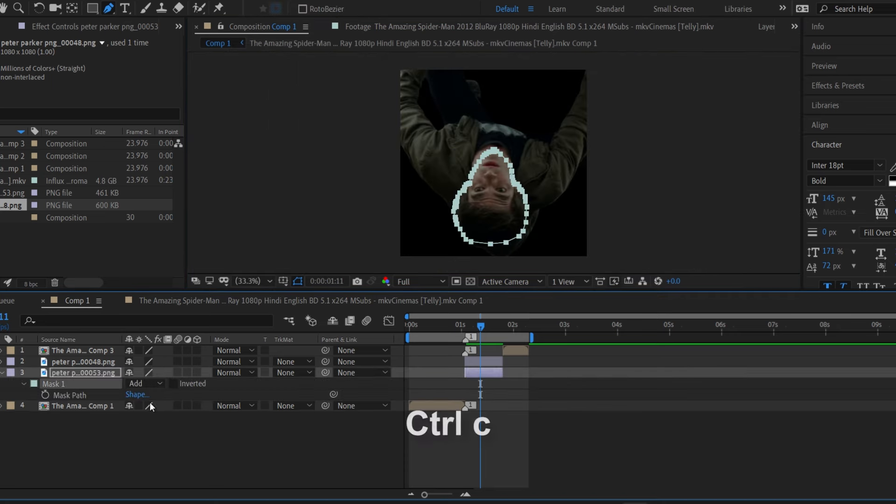
pyautogui.click(105, 360)
pyautogui.hotkey('ctrl', 'v')
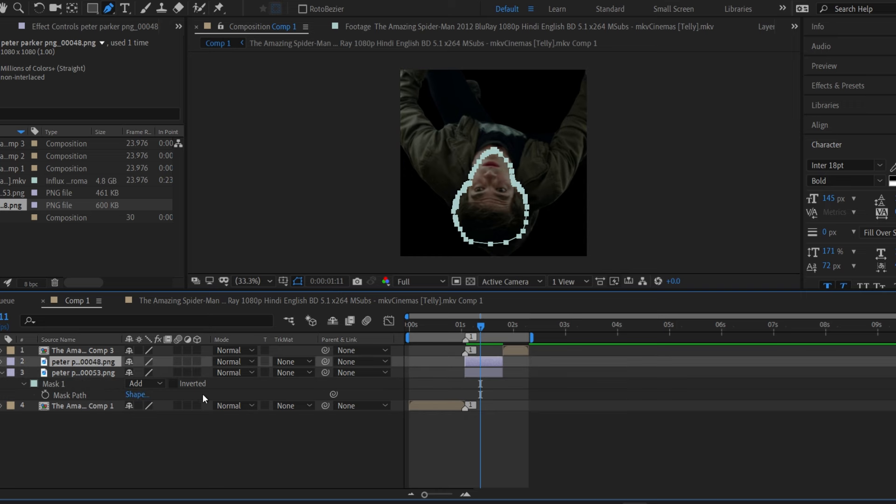
# Delete Mask 1 from the peter parker png_00053 background layer
pyautogui.click(74, 385)
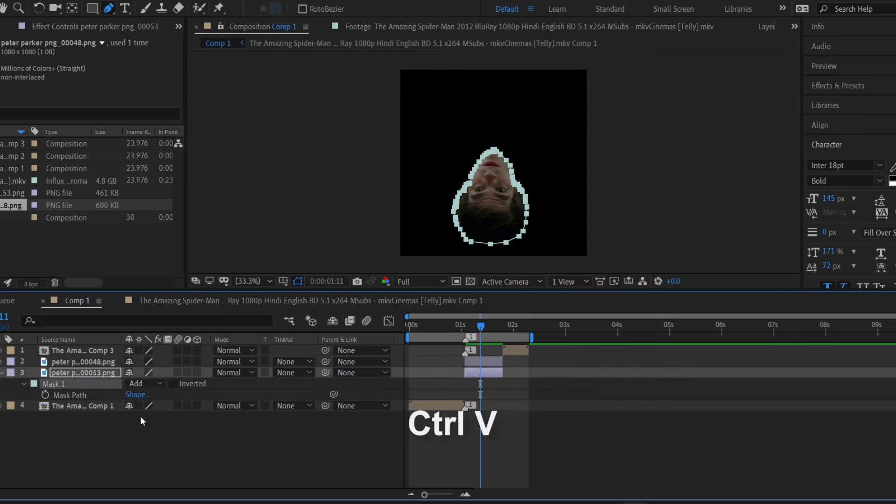
pyautogui.press('Delete')
pyautogui.click(493, 361)
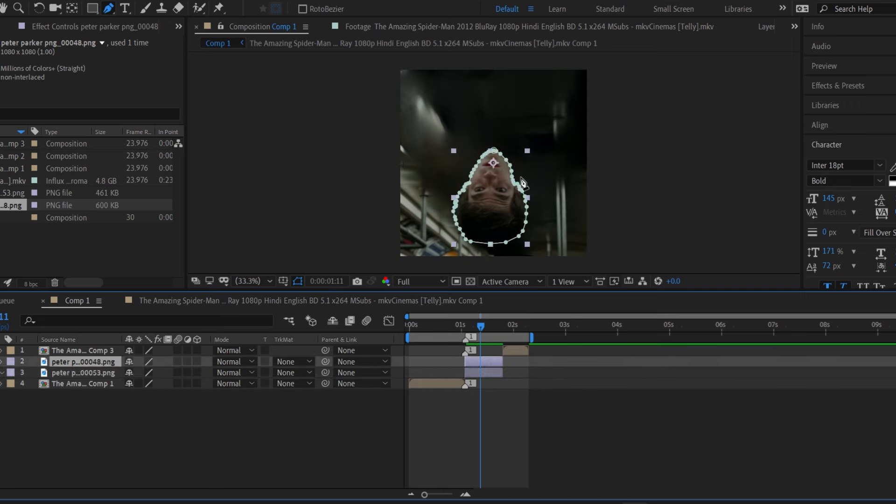
pyautogui.click(530, 466)
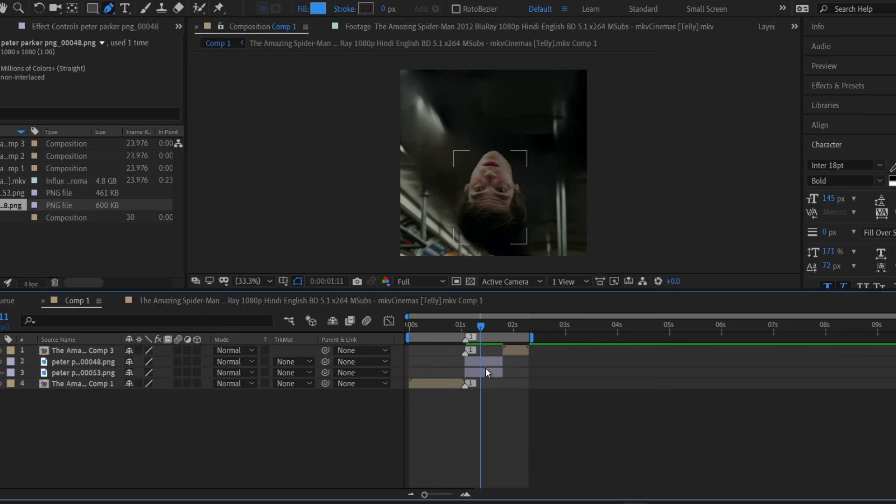
# Split the masked peter parker png_00048 layer at 0:00:01:08
pyautogui.click(472, 363)
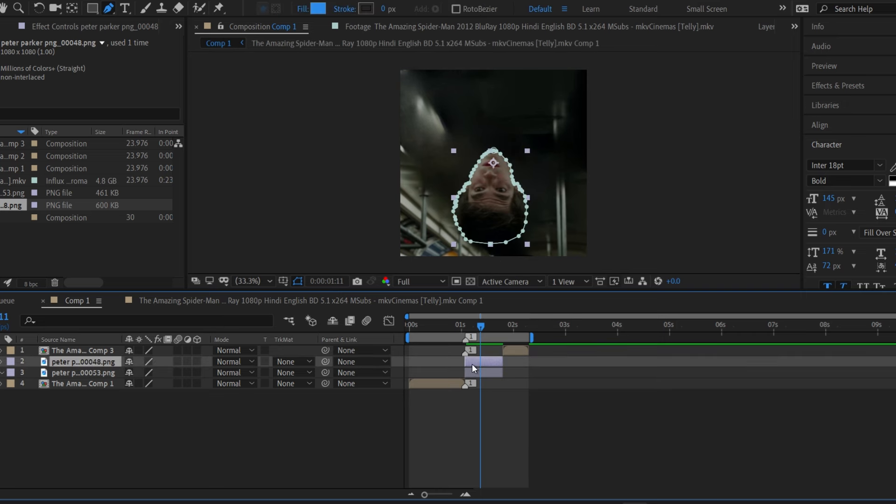
pyautogui.moveTo(478, 323); pyautogui.dragTo(476, 323)
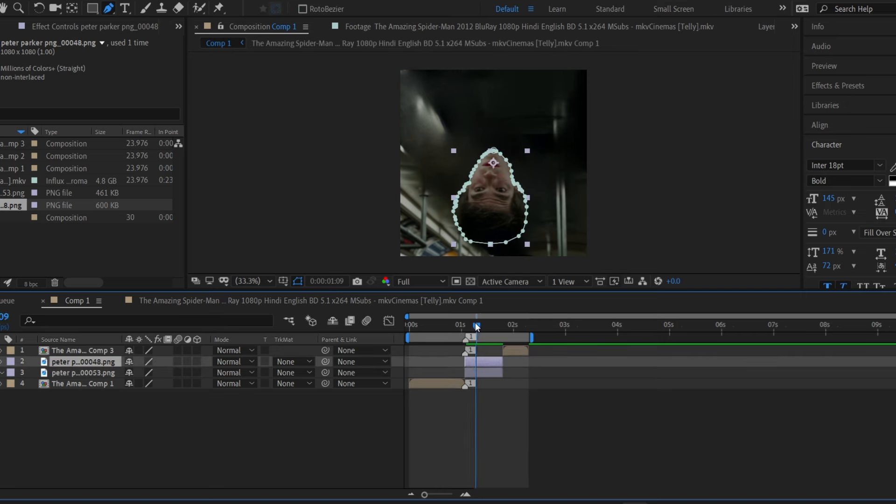
pyautogui.click(444, 495)
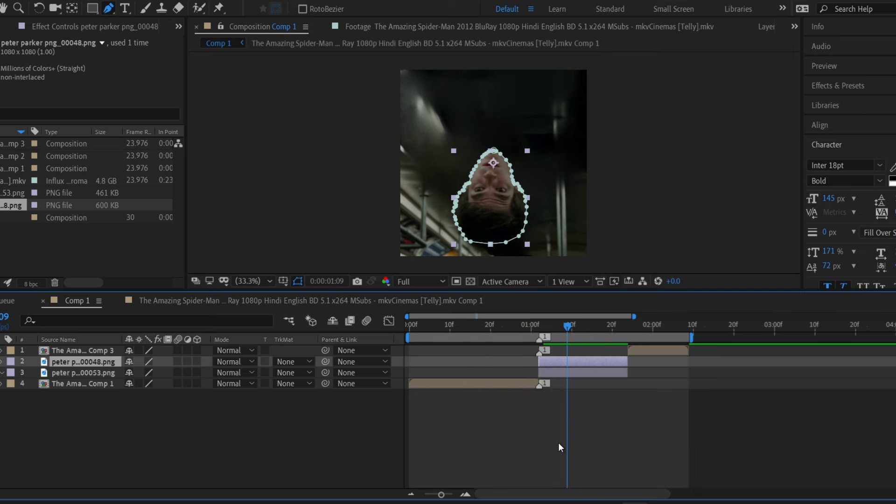
pyautogui.press('pageup')
pyautogui.hotkey('ctrl', 'shift', 'd')
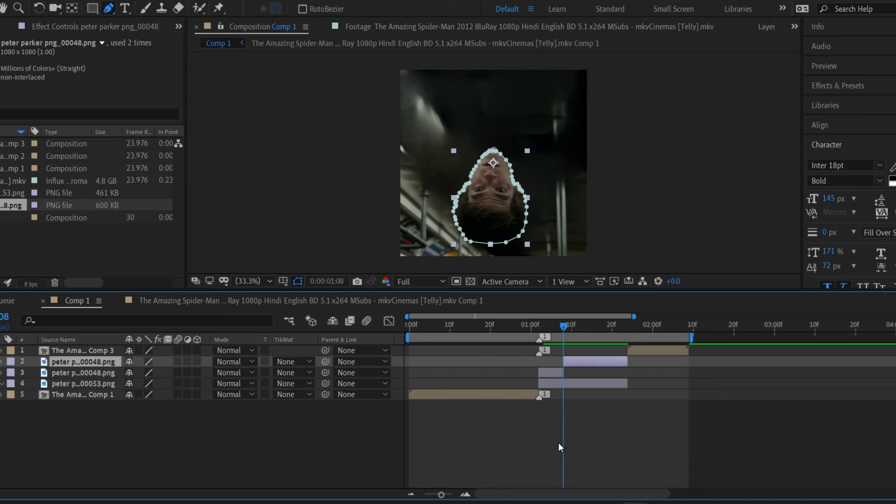
# Delete the head mask from the later part of the png_00048 layer
pyautogui.press('m')
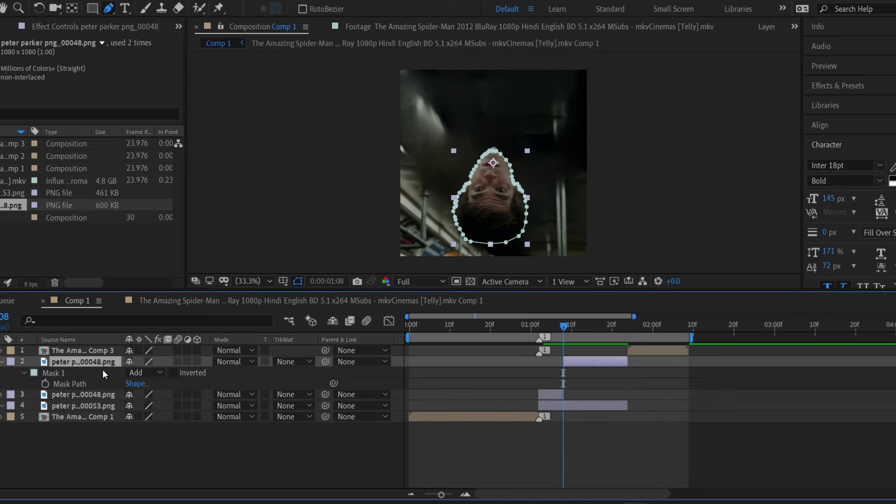
pyautogui.click(111, 373)
pyautogui.press('Delete')
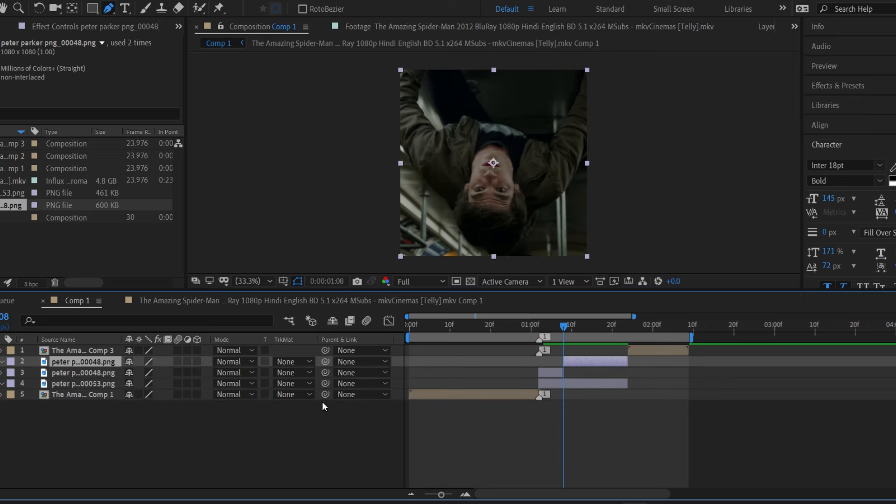
# Draw a rectangular mask on the later png_00048 part around the subject's raised arm in the upper-left corner of the image
pyautogui.press('.')
pyautogui.press('q')
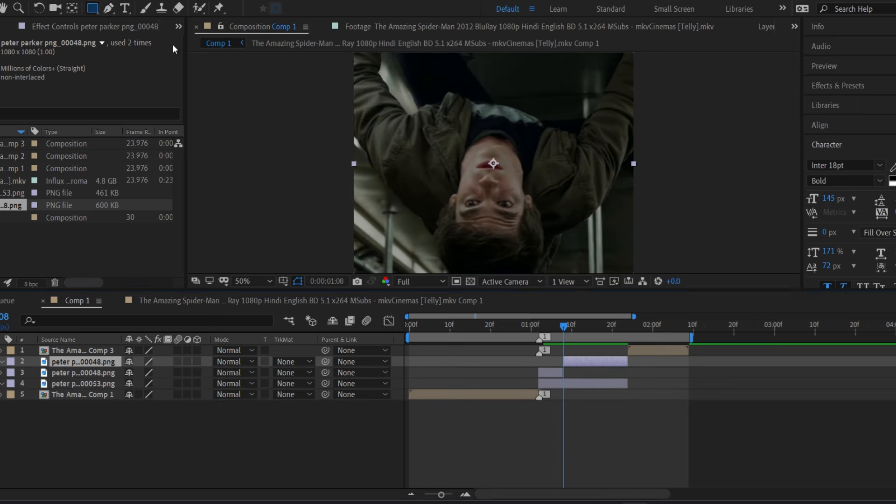
pyautogui.press(',')
pyautogui.press(',')
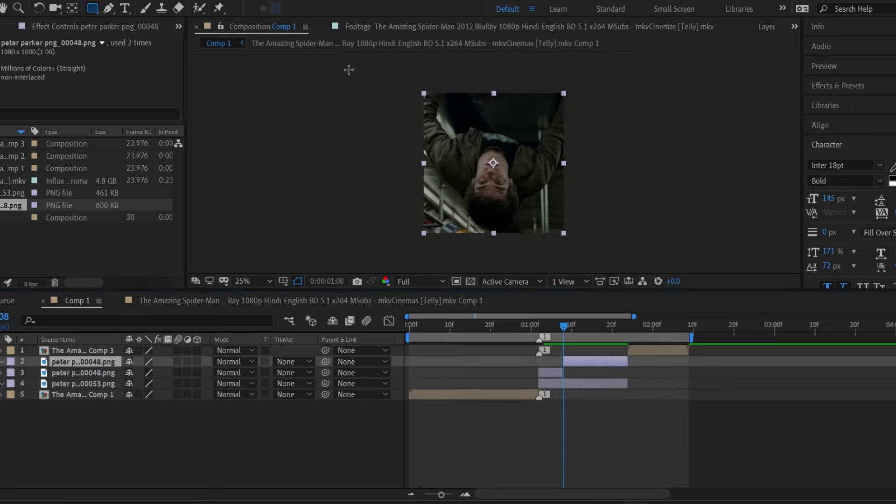
pyautogui.moveTo(417, 89); pyautogui.dragTo(450, 173)
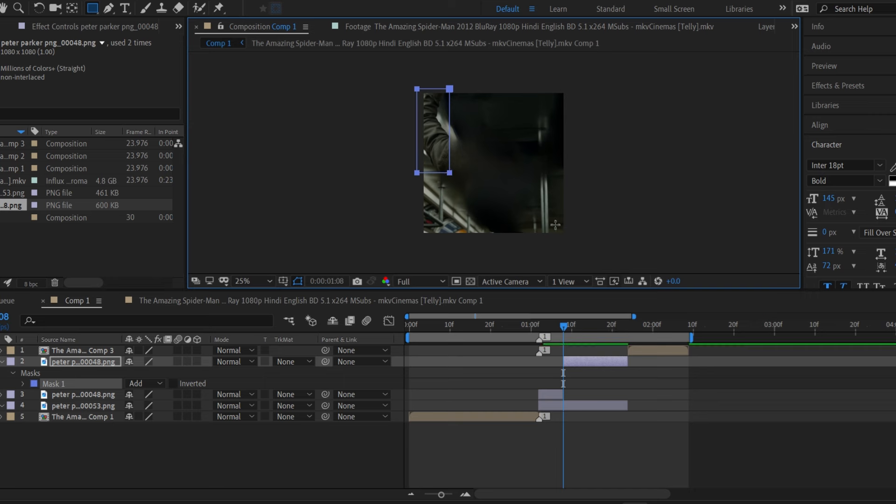
pyautogui.click(660, 420)
# Split the arm-masked peter parker png_00048 layer at 0:00:01:13
pyautogui.click(573, 330)
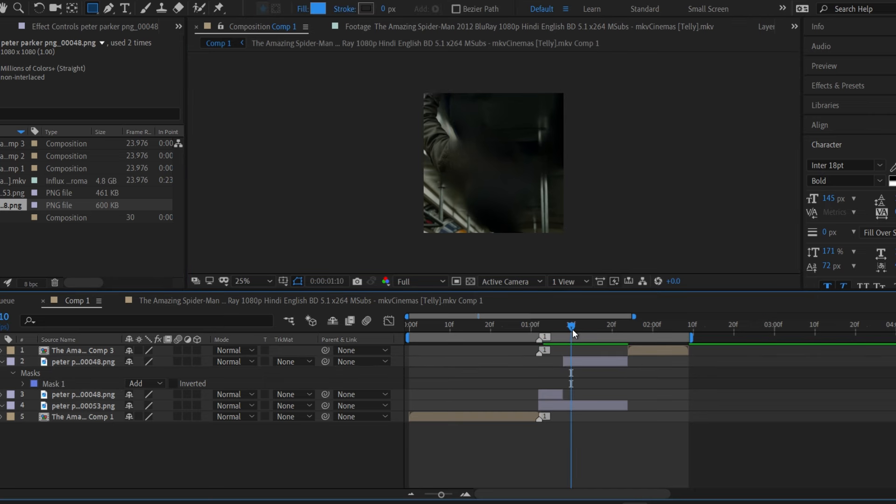
pyautogui.press('pagedown')
pyautogui.press('pagedown')
pyautogui.press('pagedown')
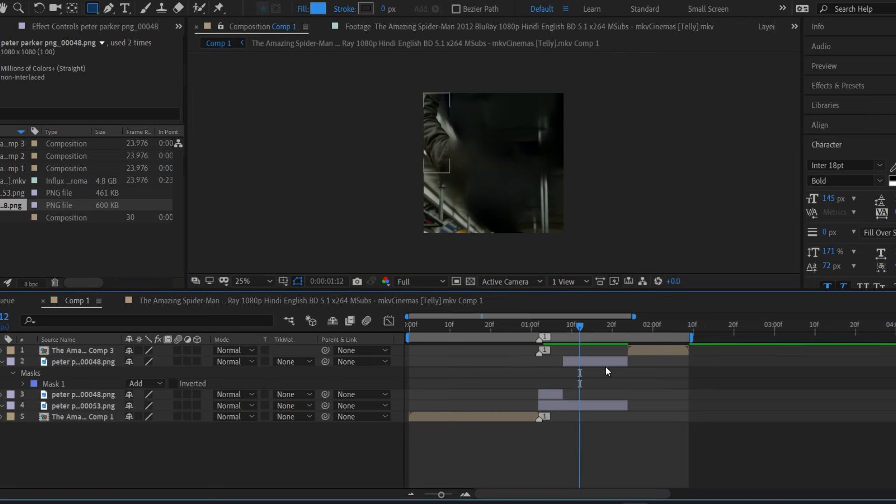
pyautogui.click(603, 362)
pyautogui.press('m')
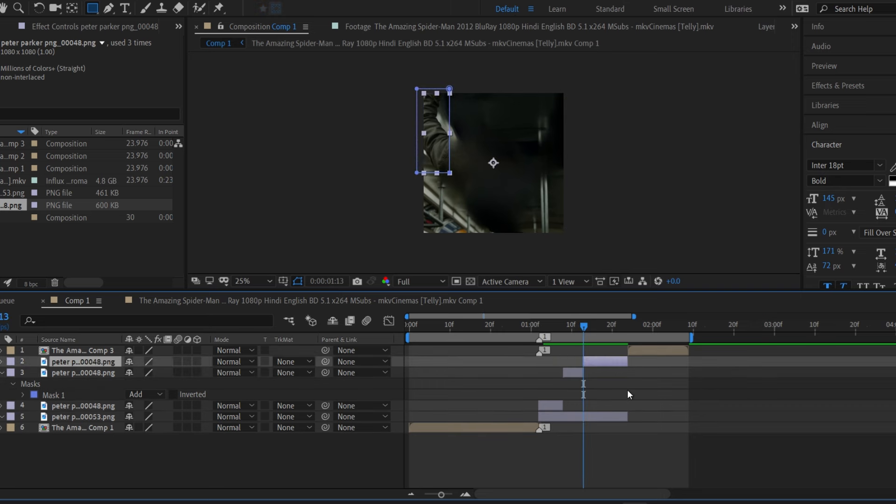
pyautogui.hotkey('ctrl', 'shift', 'd')
# Replace the mask on the newly split png_00048 part with a rectangle around the raised arm in the image's upper-right corner
pyautogui.click(85, 373)
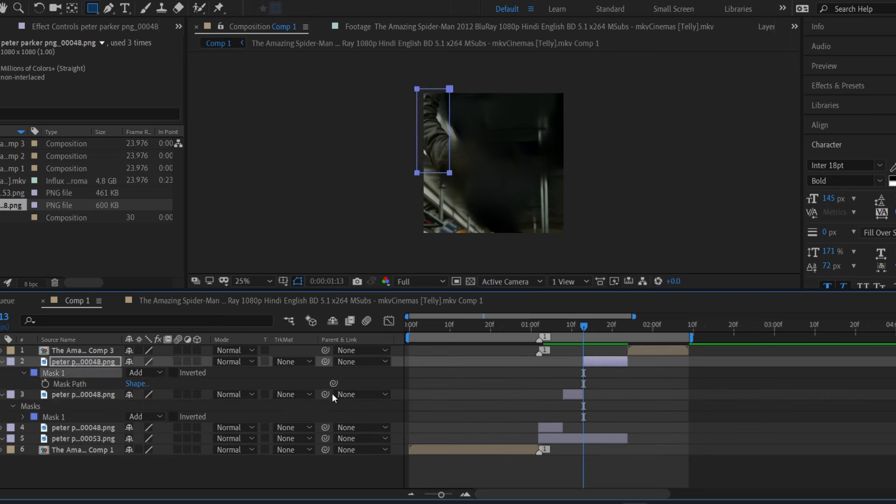
pyautogui.press('Delete')
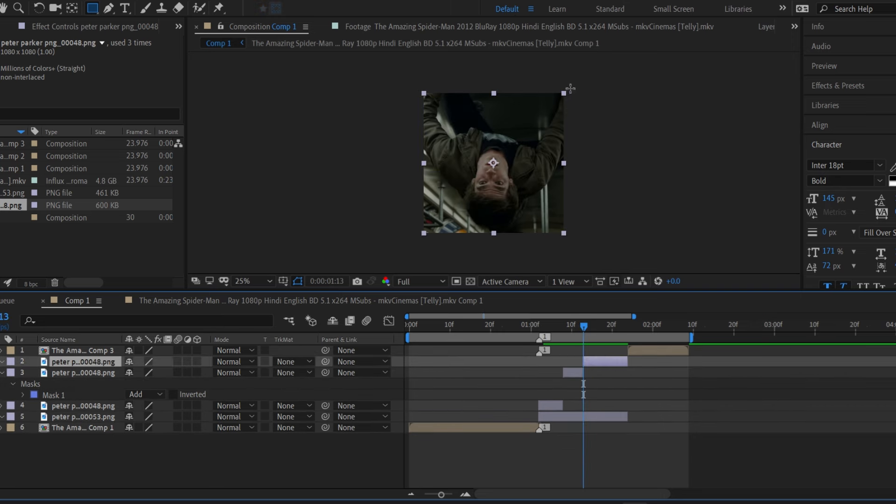
pyautogui.moveTo(579, 87); pyautogui.dragTo(533, 190)
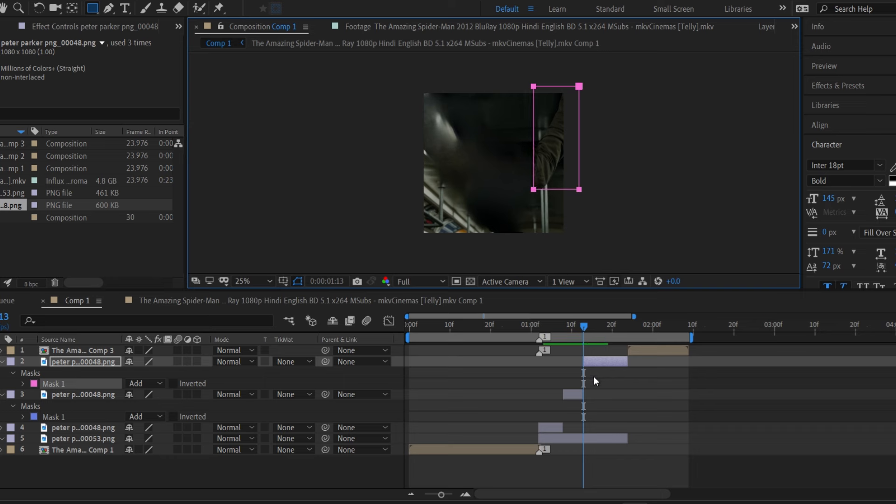
pyautogui.press('m')
pyautogui.click(575, 377)
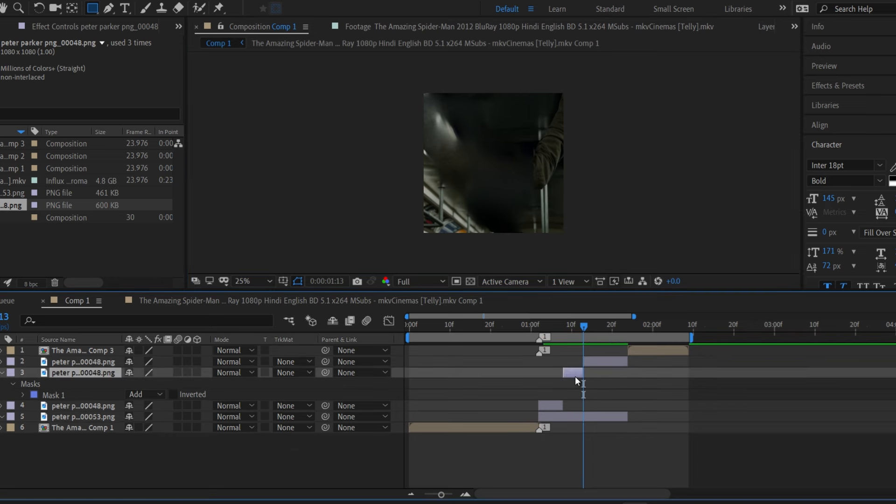
pyautogui.press('m')
# Split the png_00048 layer masked to the upper-right arm at 0:00:01:17
pyautogui.moveTo(590, 324); pyautogui.dragTo(595, 324)
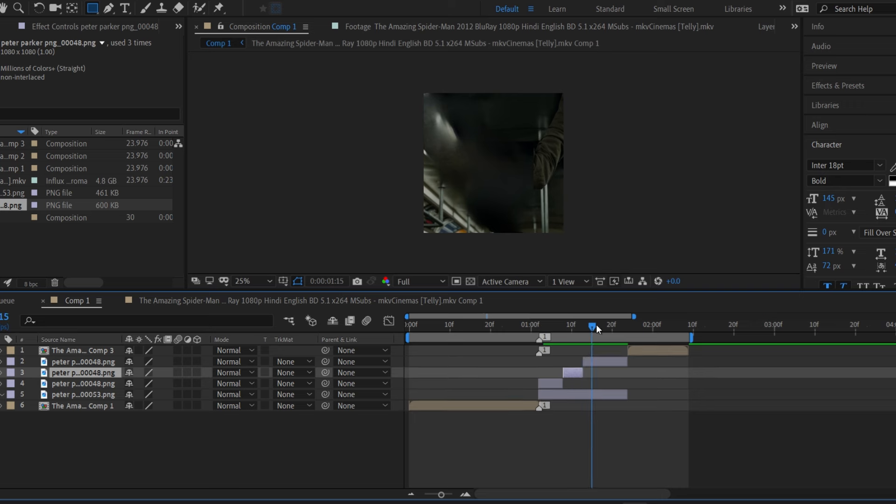
pyautogui.press('pagedown')
pyautogui.press('pagedown')
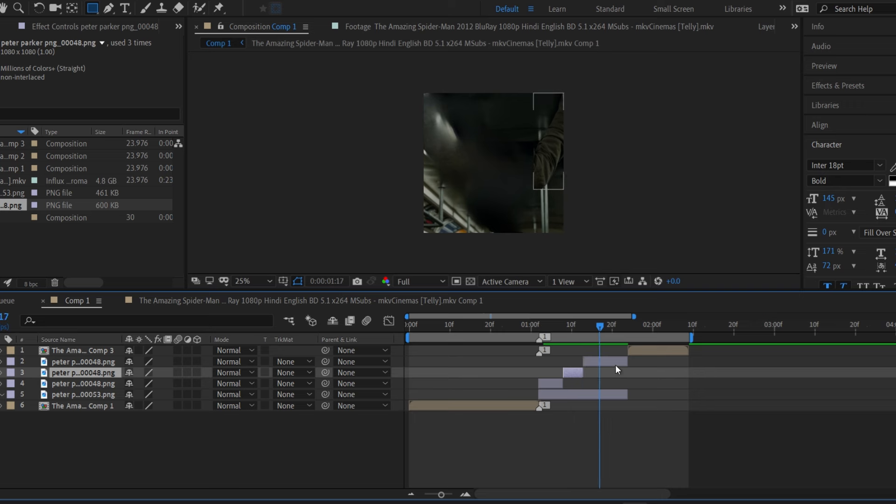
pyautogui.click(609, 357)
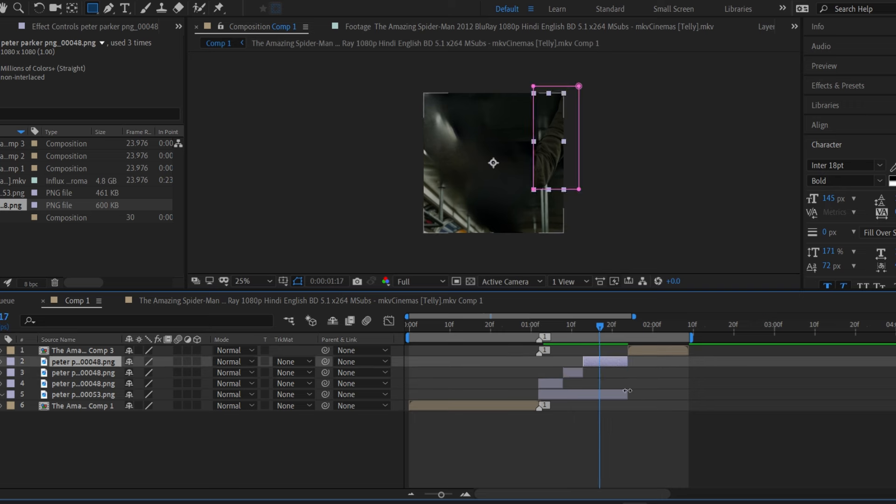
pyautogui.hotkey('ctrl', 'shift', 'd')
# Replace the mask on the part starting at 0:00:01:17 with a small rectangle around the dark leg area along the image's upper edge
pyautogui.press('m')
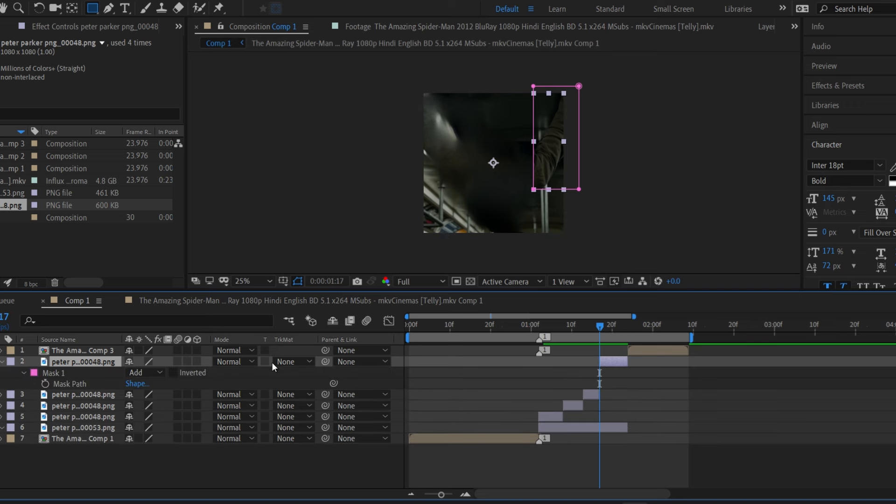
pyautogui.click(100, 373)
pyautogui.press('Delete')
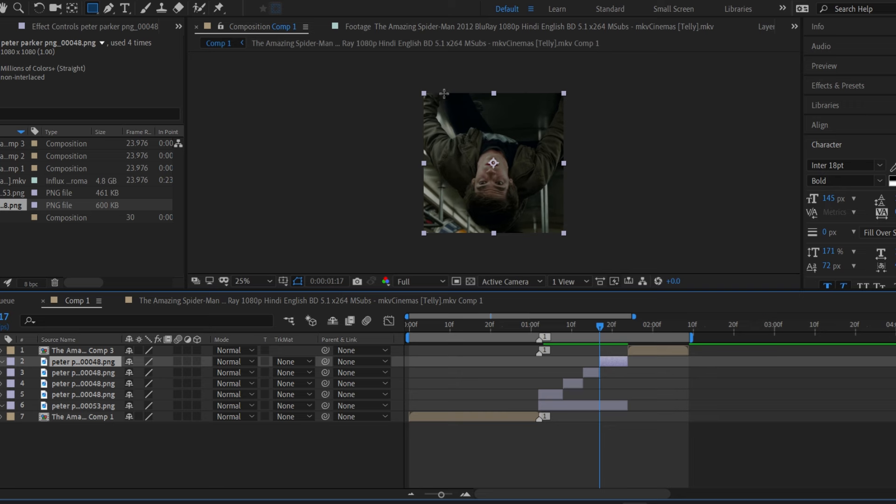
pyautogui.moveTo(443, 93); pyautogui.dragTo(476, 112)
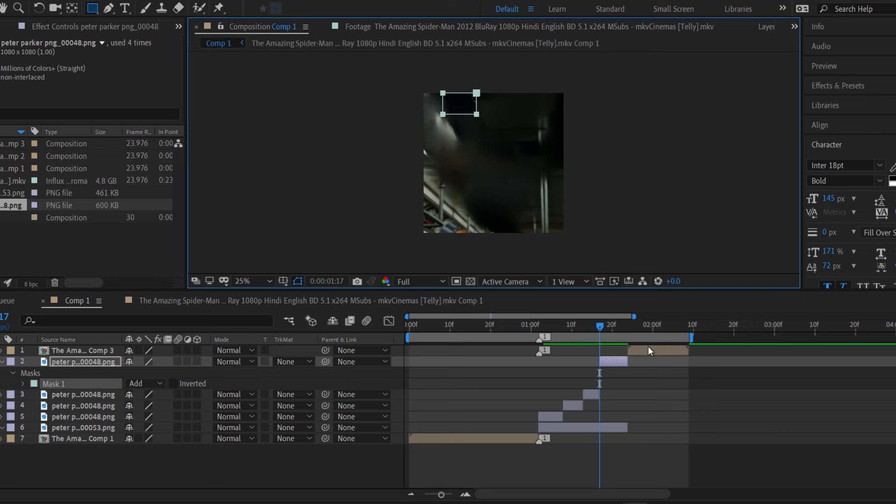
# Split the leg-masked png_00048 layer at 0:00:01:20 and delete the mask from its later part
pyautogui.press('pagedown')
pyautogui.press('pagedown')
pyautogui.press('pagedown')
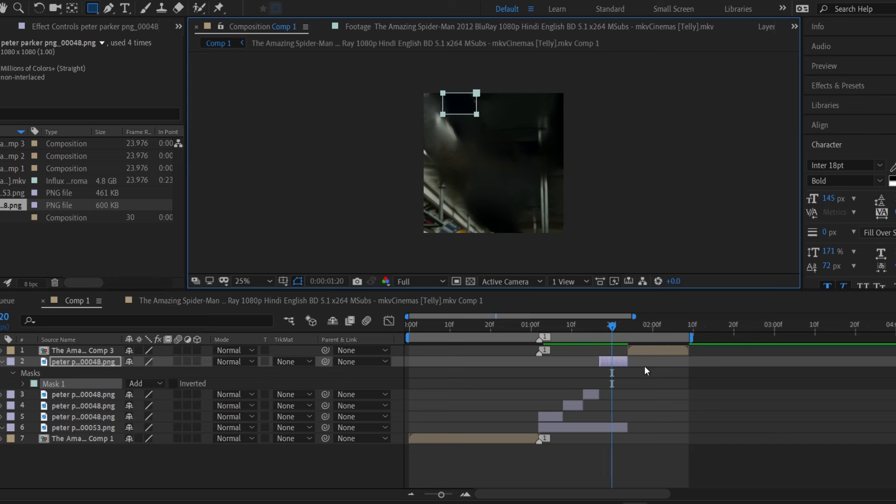
pyautogui.hotkey('ctrl', 'shift', 'd')
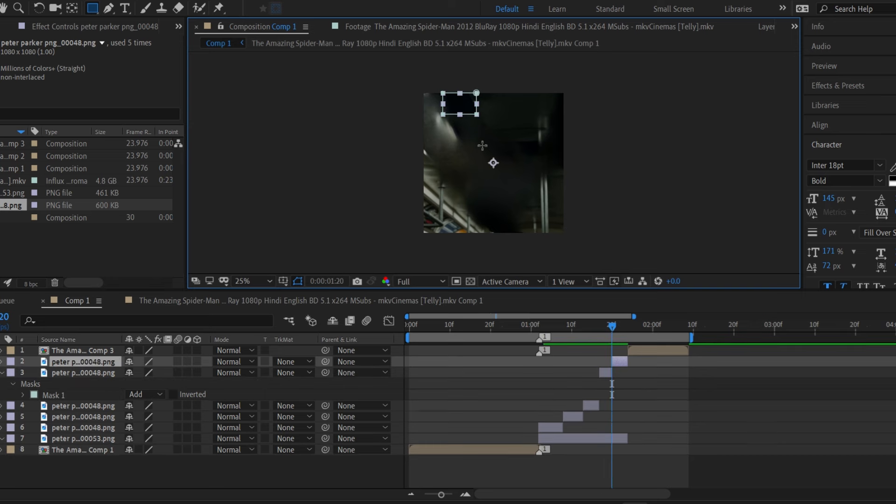
pyautogui.press('m')
pyautogui.click(92, 372)
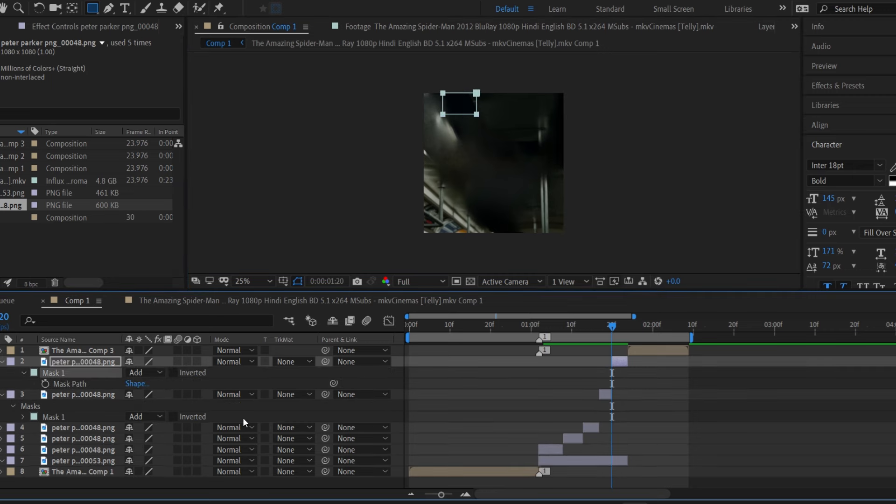
pyautogui.press('Delete')
# Extend the ends of the four masked png_00048 layers to the start of the Comp 3 clip at 0:00:01:24
pyautogui.moveTo(611, 326)
pyautogui.mouseDown()
pyautogui.moveTo(528, 324)
pyautogui.moveTo(605, 326)
pyautogui.mouseUp()
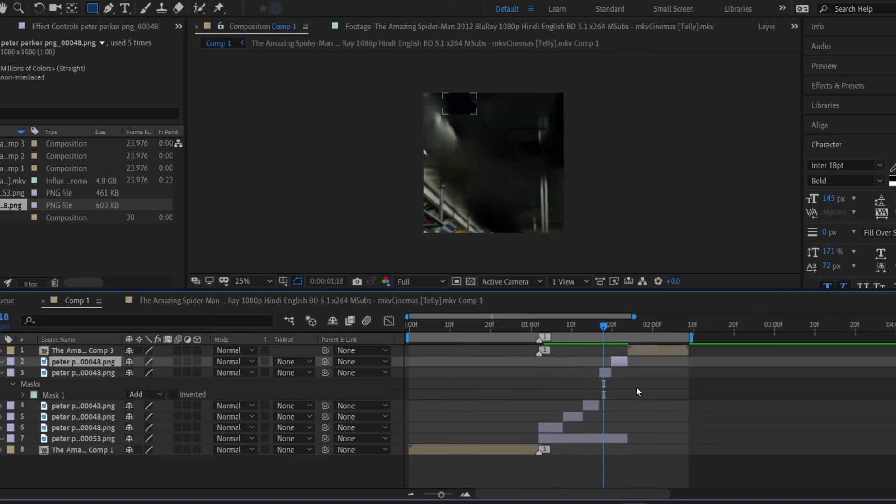
pyautogui.press('o')
pyautogui.press('pagedown')
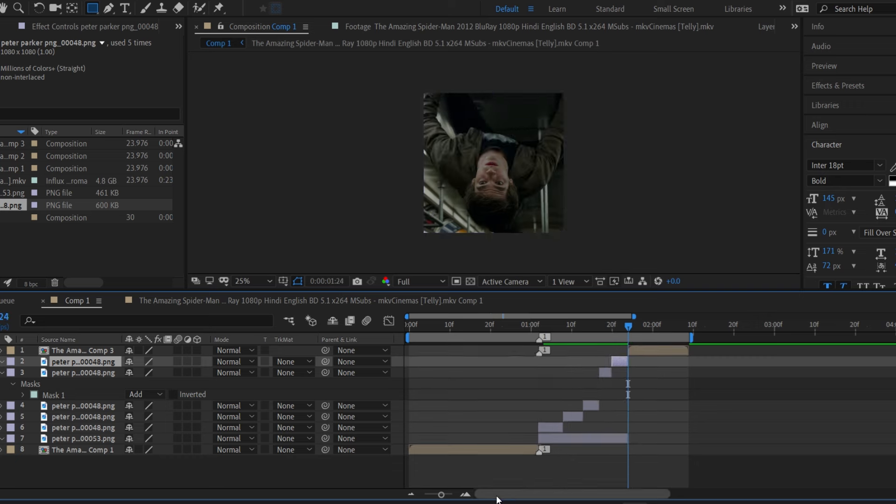
pyautogui.click(464, 493)
pyautogui.click(617, 372)
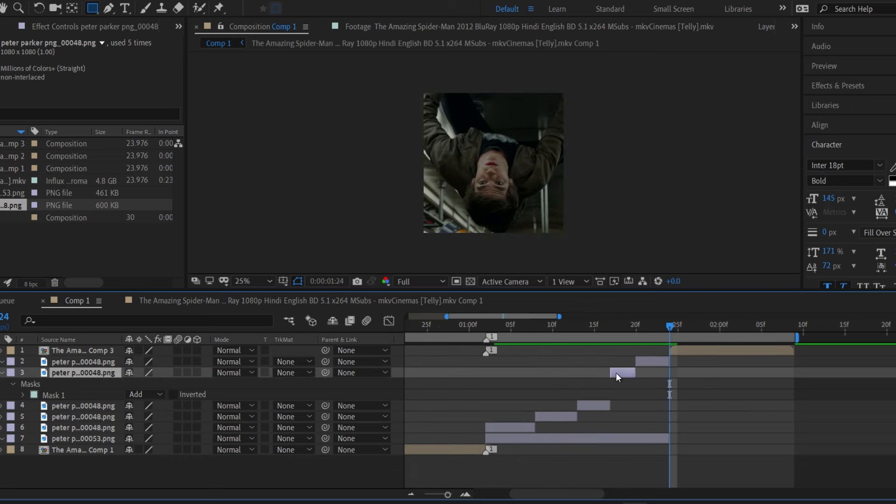
pyautogui.keyDown('shift'); pyautogui.click(598, 408); pyautogui.keyUp('shift')
pyautogui.keyDown('shift'); pyautogui.click(558, 417); pyautogui.keyUp('shift')
pyautogui.keyDown('shift'); pyautogui.click(533, 426); pyautogui.keyUp('shift')
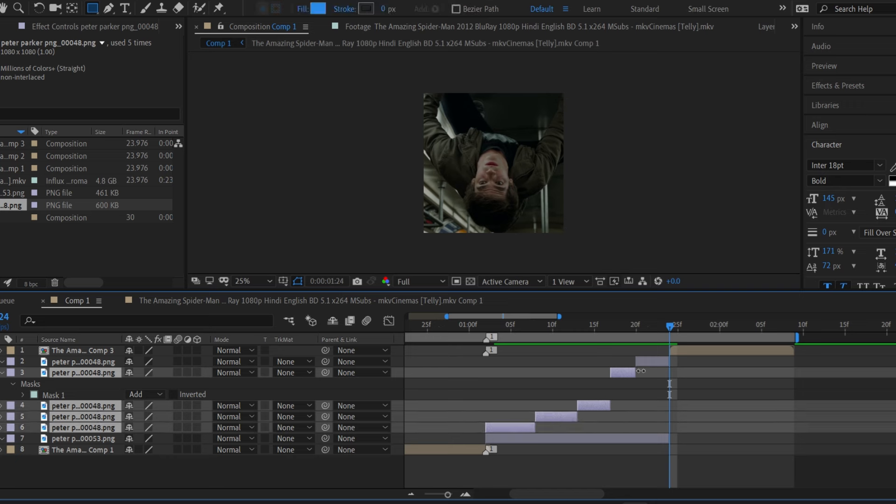
pyautogui.moveTo(641, 371); pyautogui.dragTo(668, 371)
pyautogui.click(658, 414)
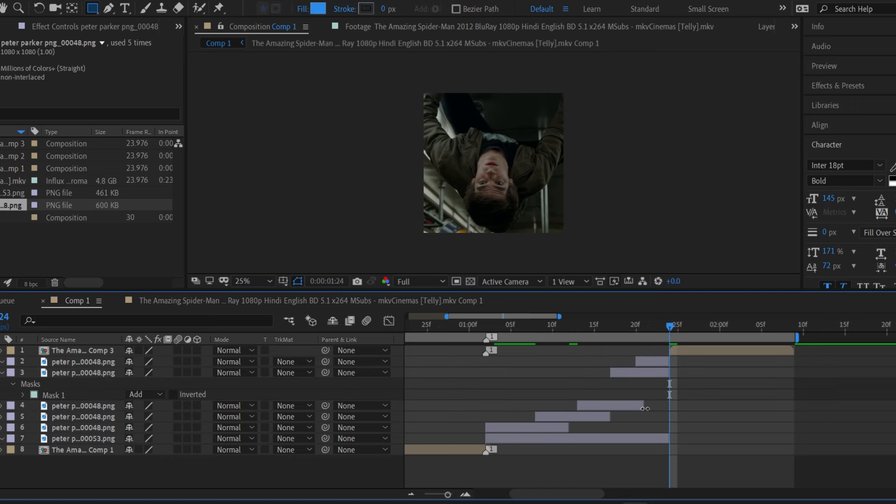
pyautogui.moveTo(644, 407); pyautogui.dragTo(668, 417)
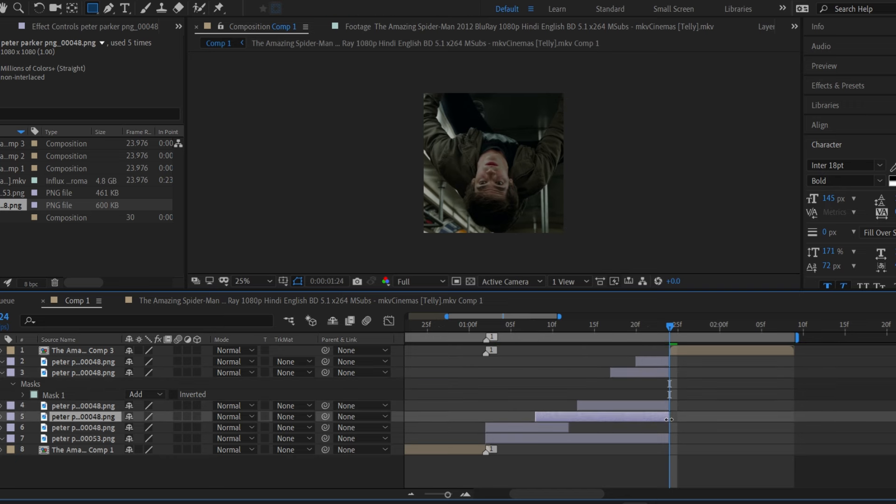
pyautogui.moveTo(570, 429); pyautogui.dragTo(669, 428)
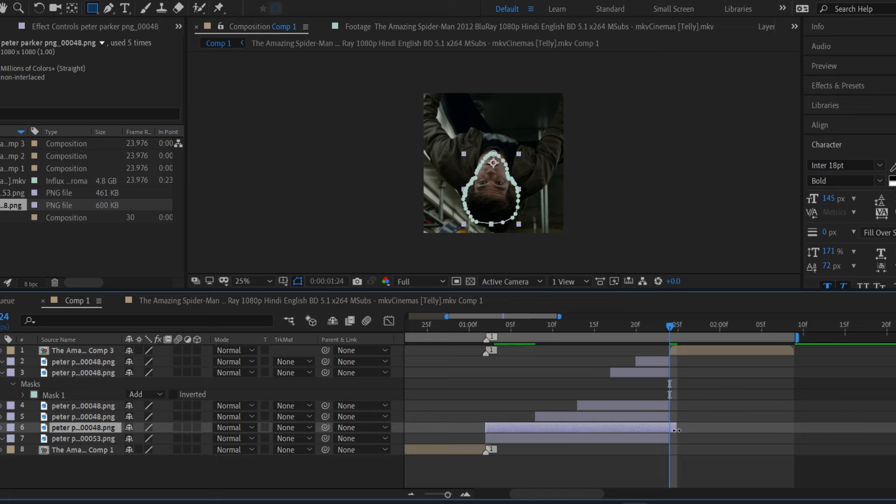
# Set the composition preview resolution to Quarter
pyautogui.moveTo(477, 321); pyautogui.dragTo(636, 323)
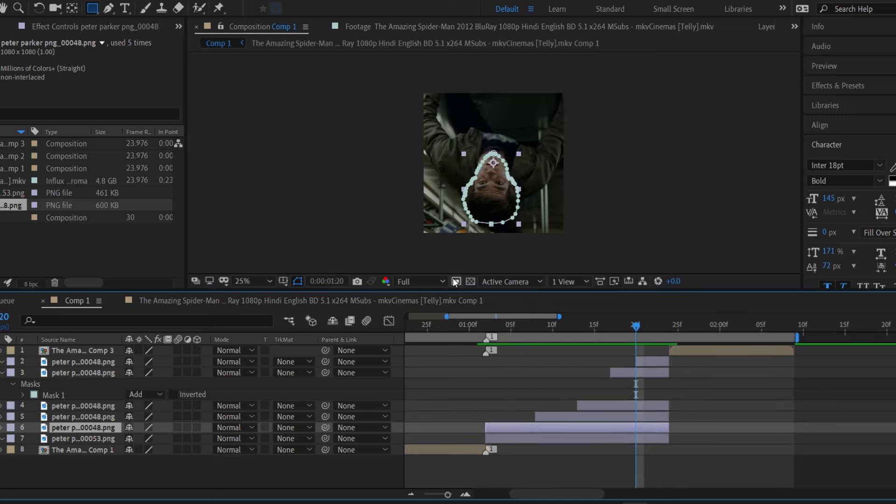
pyautogui.click(436, 281)
pyautogui.click(434, 355)
# Play back Comp 1 from 0:00:00:24 and scrub through the layered section to check the order in which body parts appear
pyautogui.click(424, 327)
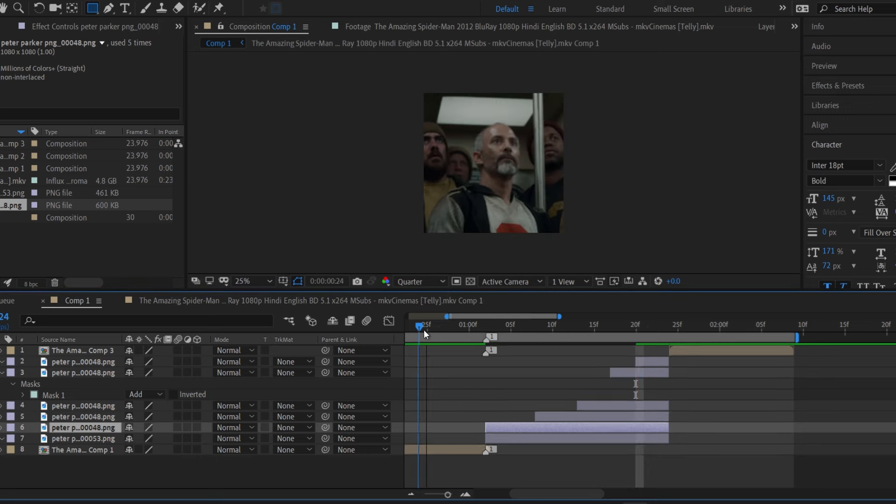
pyautogui.press('space')
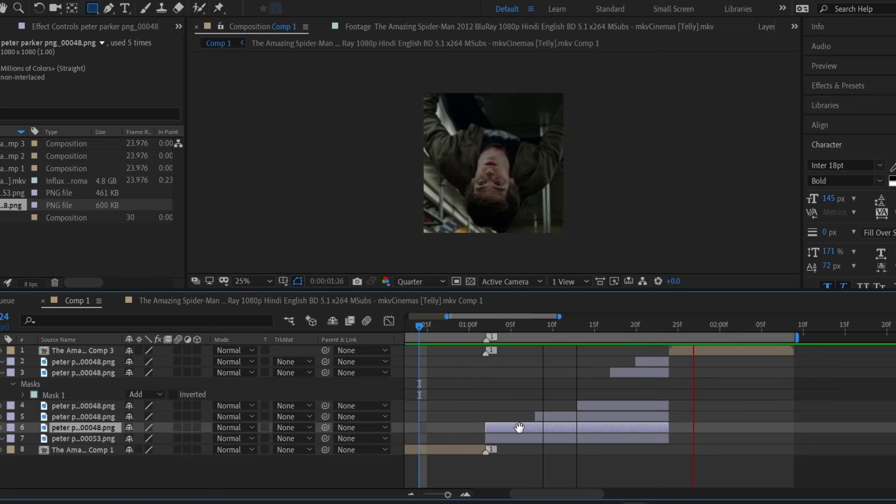
pyautogui.moveTo(447, 497); pyautogui.dragTo(444, 496)
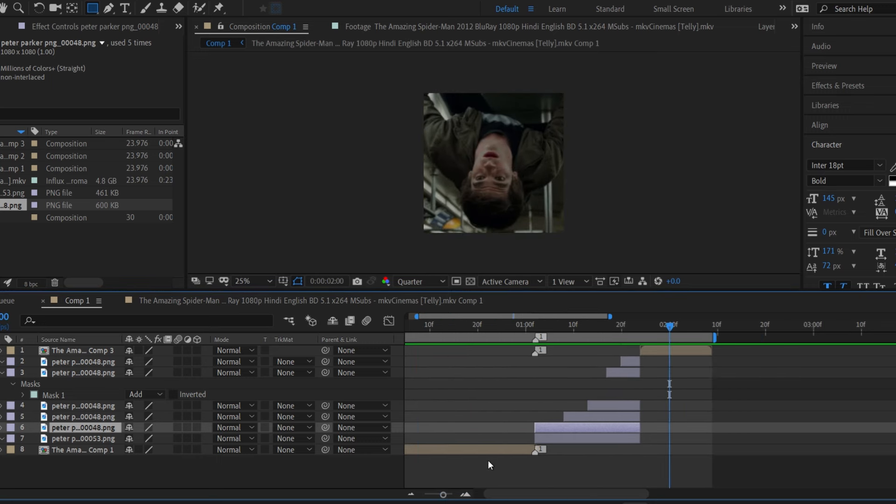
pyautogui.moveTo(565, 330); pyautogui.dragTo(618, 326)
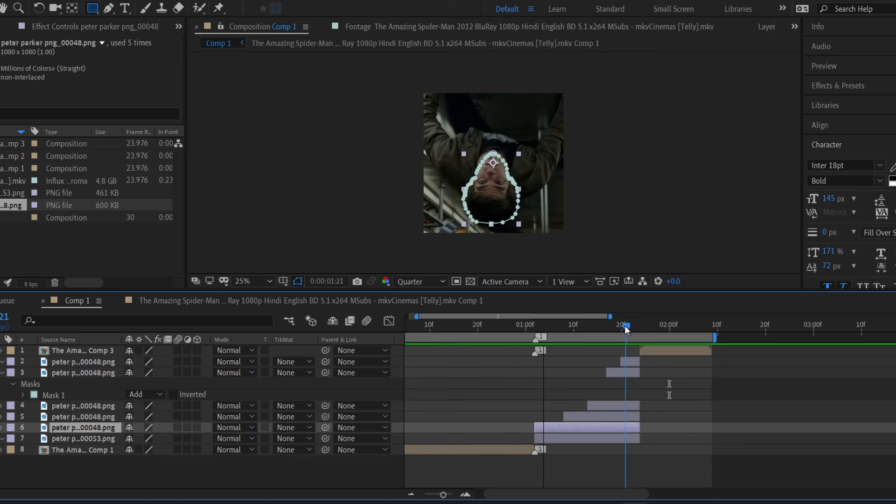
pyautogui.moveTo(625, 326); pyautogui.dragTo(620, 326)
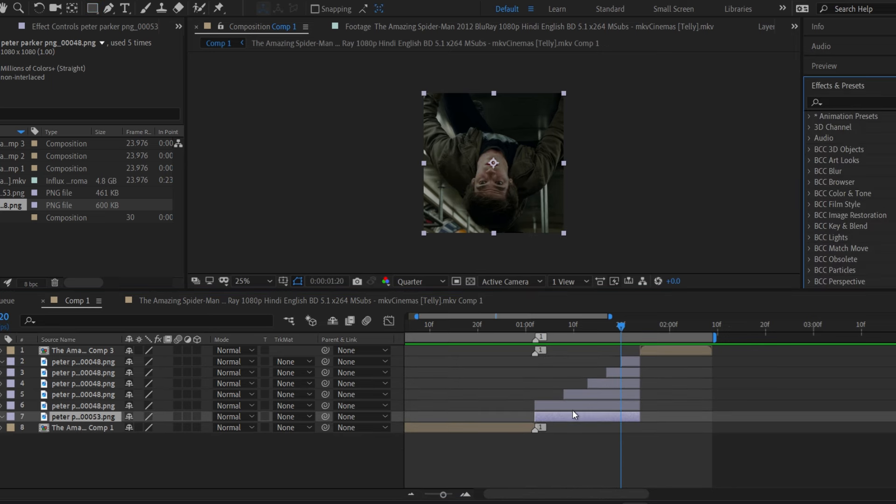
# Duplicate the head-masked png_00048 layer and cut off the copy after 0:00:01:05
pyautogui.click(572, 409)
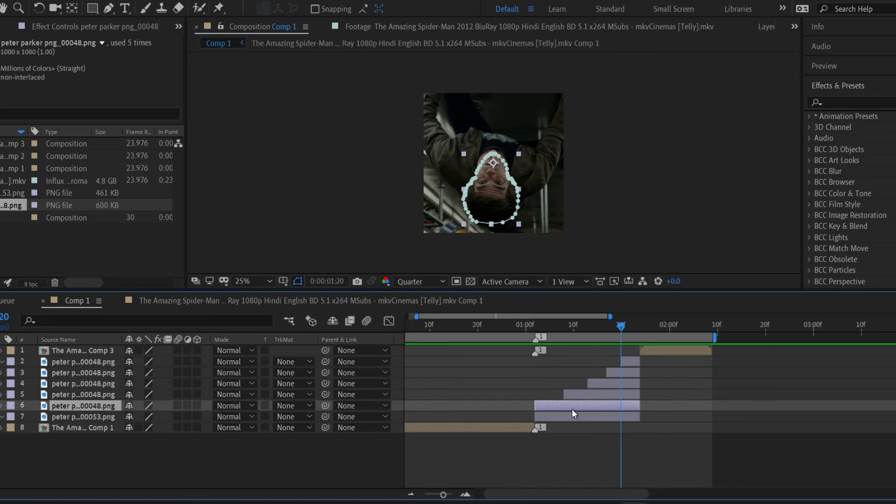
pyautogui.hotkey('ctrl', 'd')
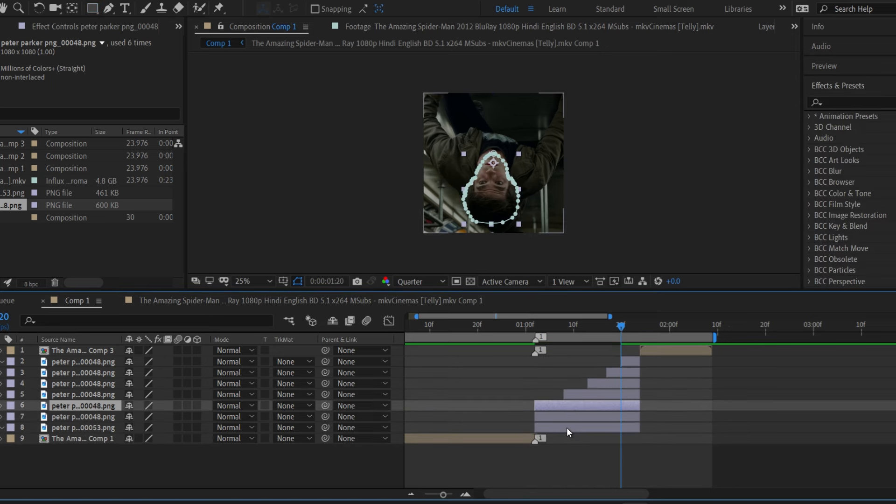
pyautogui.press('i')
pyautogui.click(549, 327)
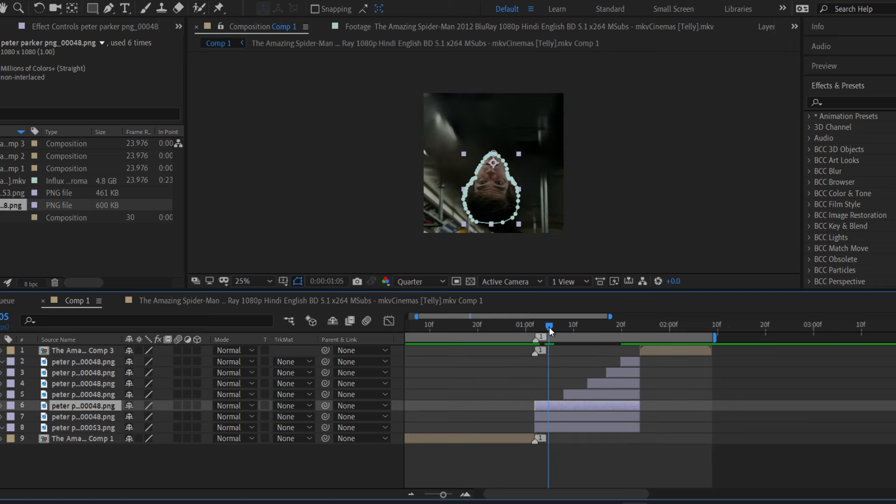
pyautogui.hotkey('ctrl', 'd')
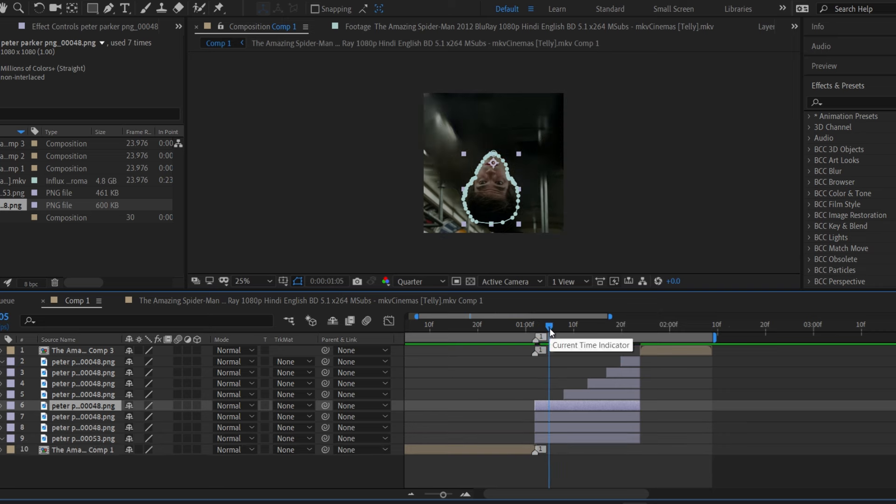
pyautogui.hotkey('ctrl', 'z')
pyautogui.hotkey('ctrl', 'shift', 'd')
pyautogui.press('Delete')
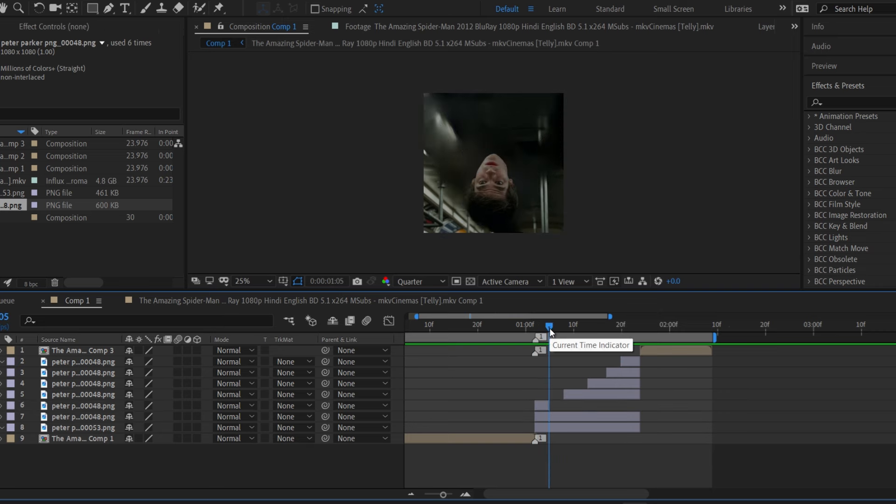
pyautogui.click(542, 409)
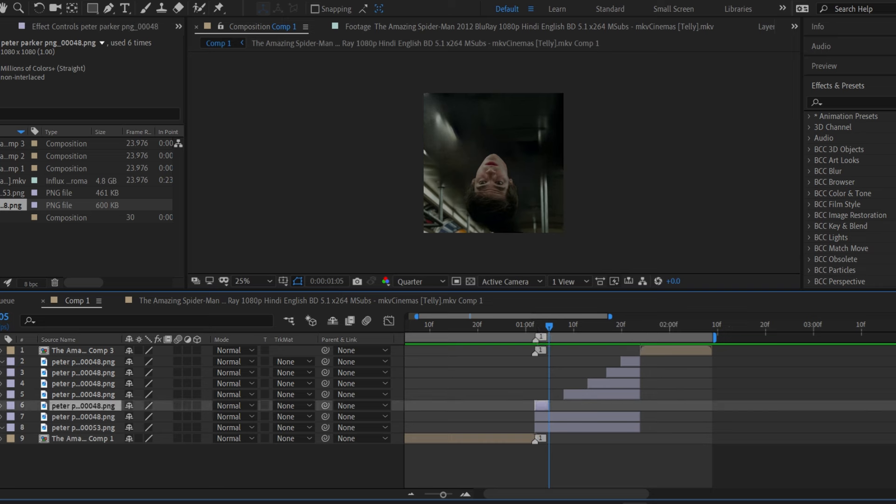
# Apply the Fill effect to the trimmed copy of the head-masked png_00048 layer
pyautogui.click(858, 103)
pyautogui.write('fill')
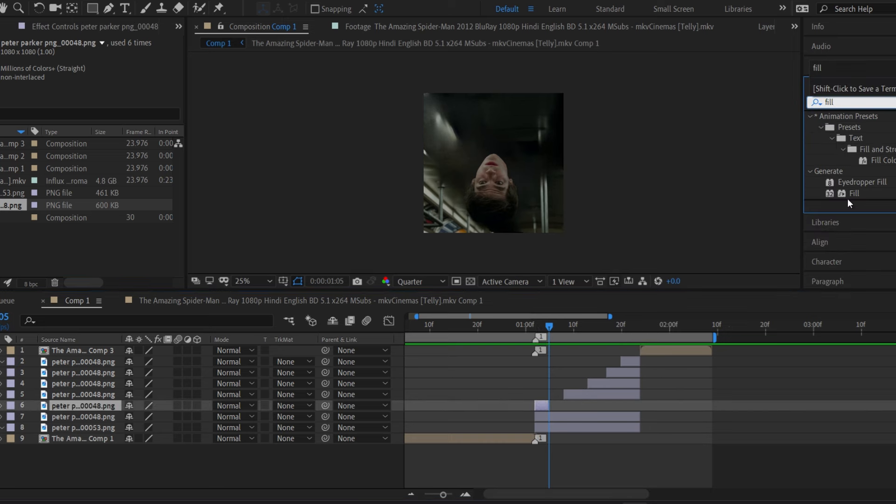
pyautogui.click(853, 194)
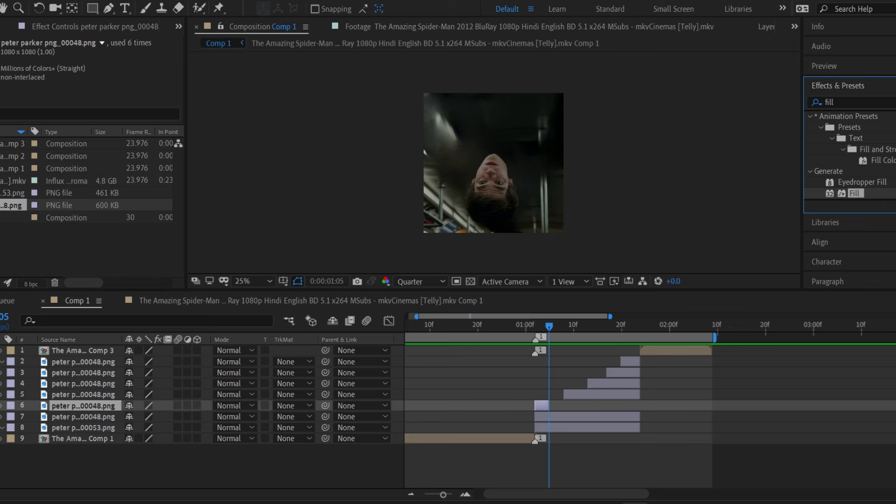
pyautogui.moveTo(854, 194); pyautogui.dragTo(83, 406)
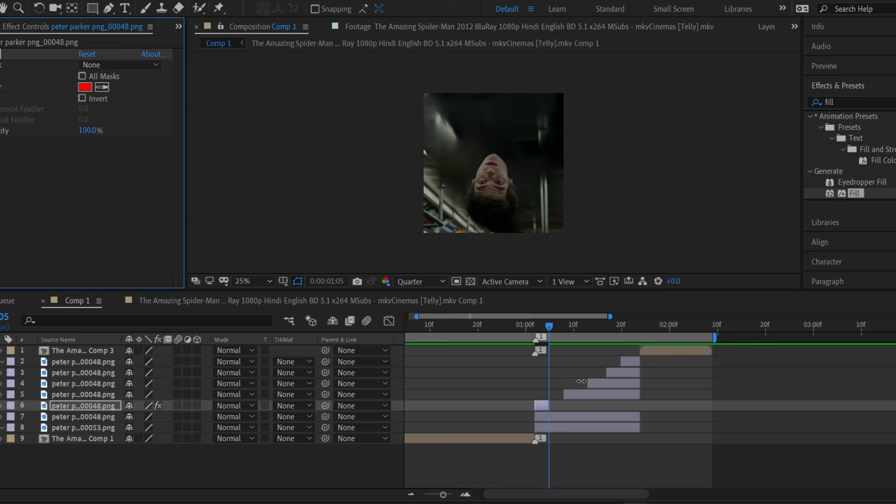
# Set the head copy's Fill colour to white and play back the composition from 0:00:00:25
pyautogui.click(535, 326)
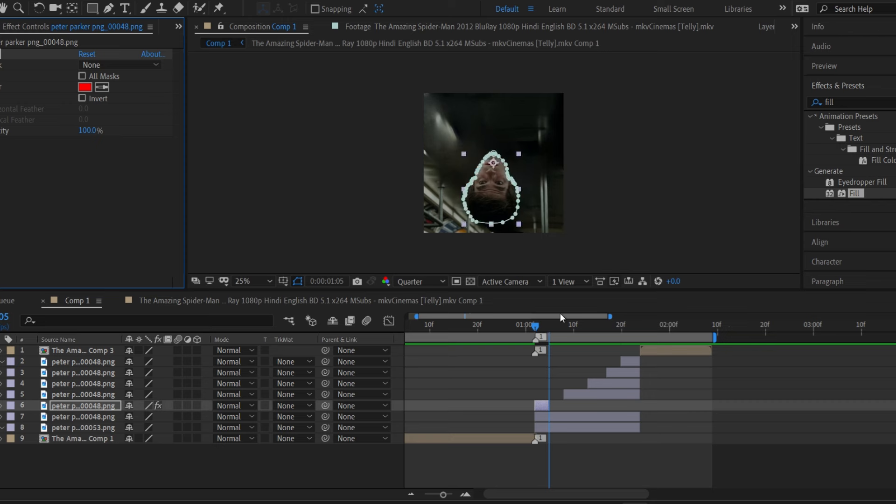
pyautogui.click(85, 87)
pyautogui.moveTo(244, 345); pyautogui.dragTo(116, 285)
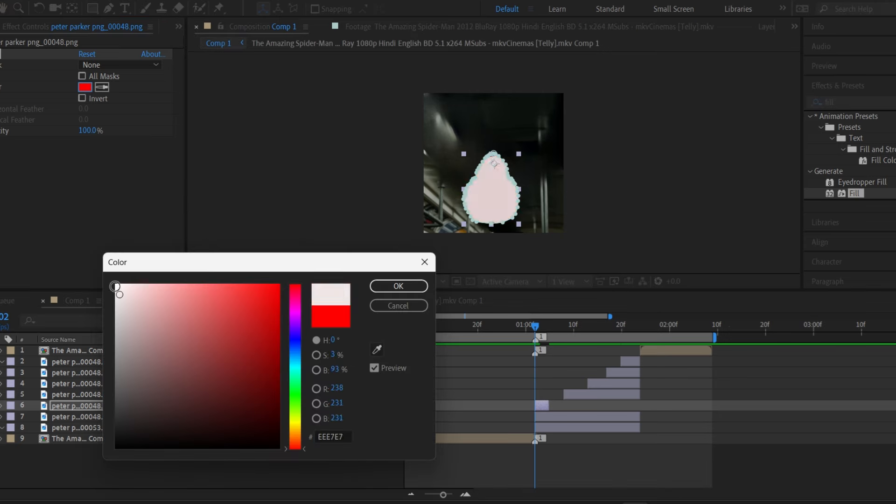
pyautogui.click(416, 285)
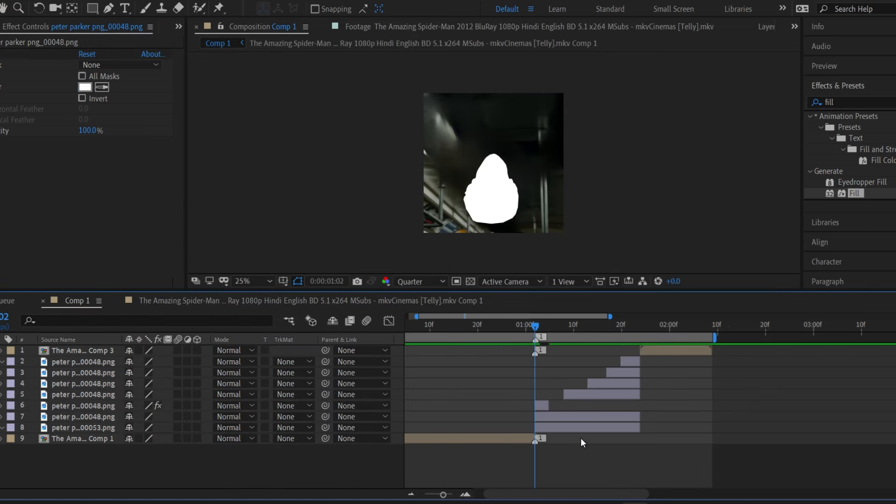
pyautogui.moveTo(537, 326); pyautogui.dragTo(502, 325)
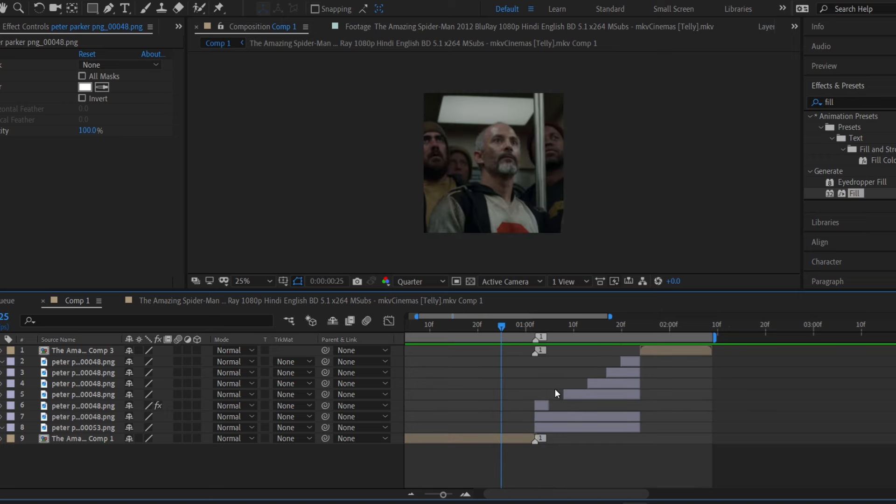
pyautogui.press('space')
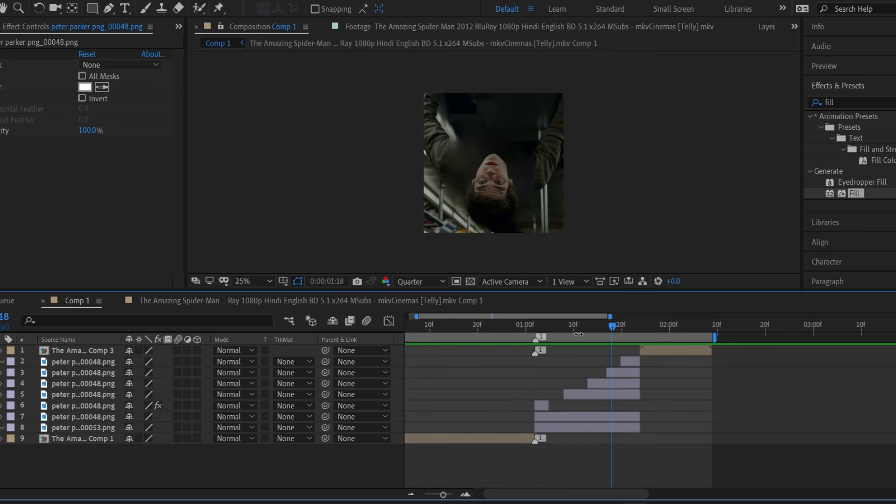
# Duplicate the masked png_00048 layer that starts at 0:00:01:17 and give the copy a white Fill effect
pyautogui.click(616, 372)
pyautogui.press('pageup')
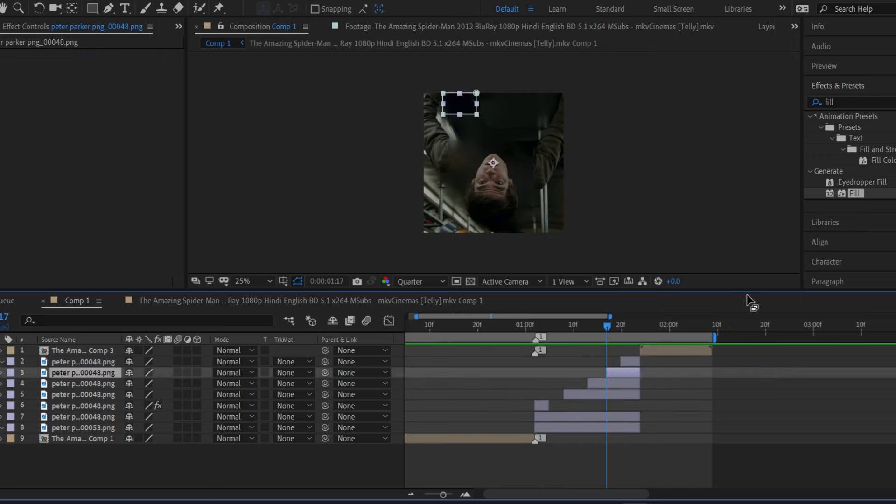
pyautogui.hotkey('ctrl', 'd')
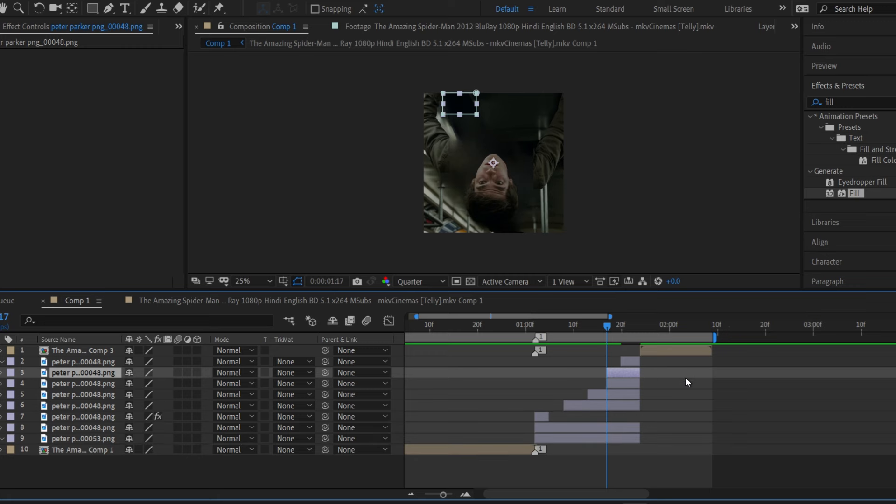
pyautogui.doubleClick(851, 190)
pyautogui.click(91, 88)
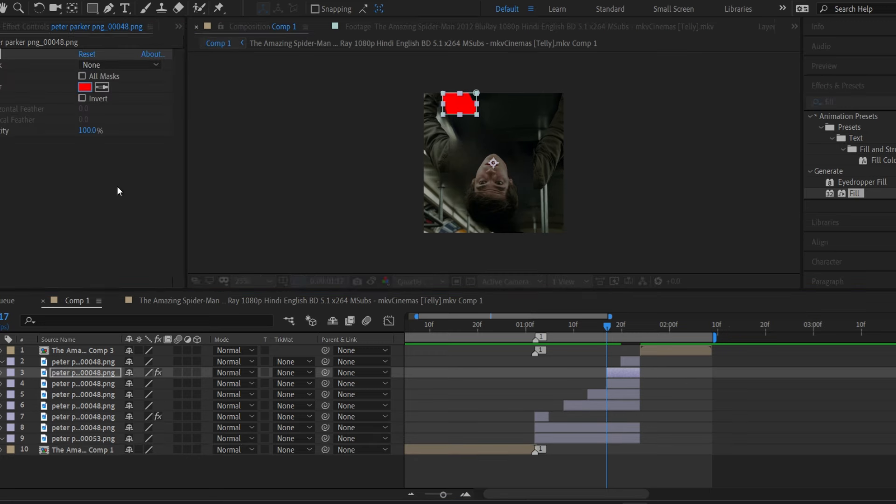
pyautogui.click(116, 284)
pyautogui.press('Return')
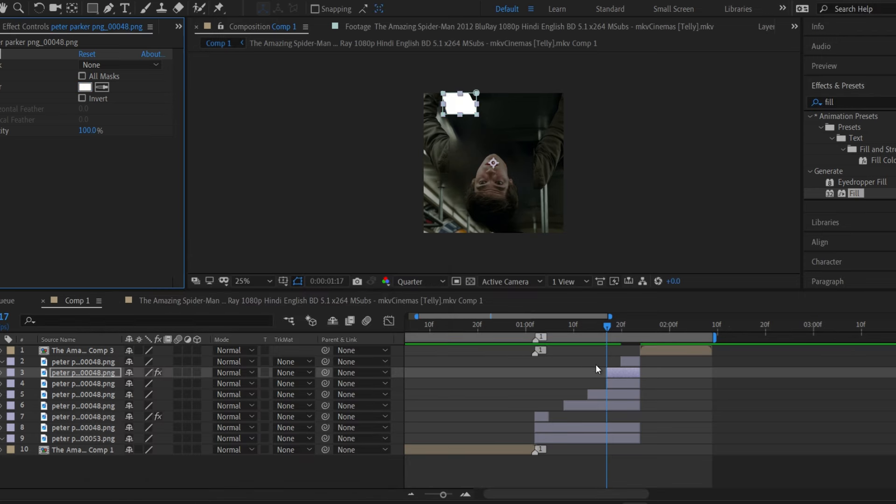
# Split the white-filled chest copy at 0:00:01:19, delete the part after the split and save the project
pyautogui.press('=')
pyautogui.press('=')
pyautogui.press('pagedown')
pyautogui.press('pagedown')
pyautogui.hotkey('ctrl', 'shift', 'd')
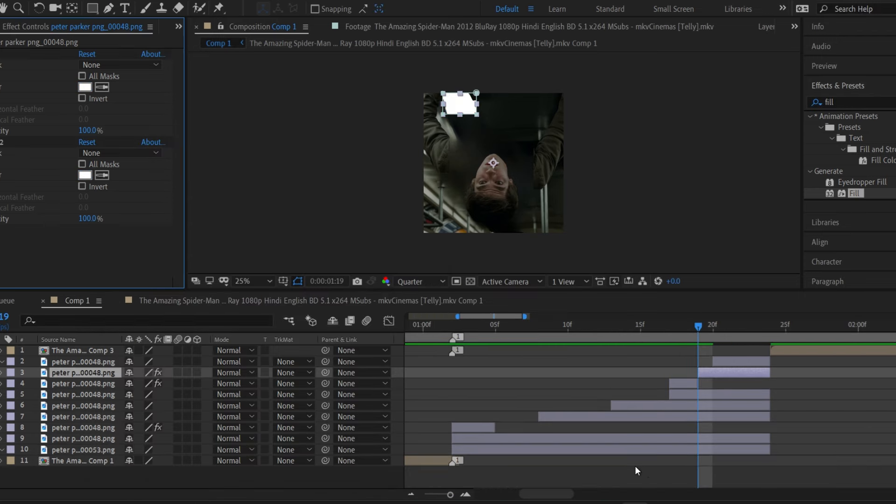
pyautogui.click(750, 383)
pyautogui.click(751, 374)
pyautogui.press('Delete')
pyautogui.hotkey('ctrl', 's')
# Play back Comp 1 from 0:00:01:00 and again from its start to check the timing of the two white flashes
pyautogui.click(423, 325)
pyautogui.press('space')
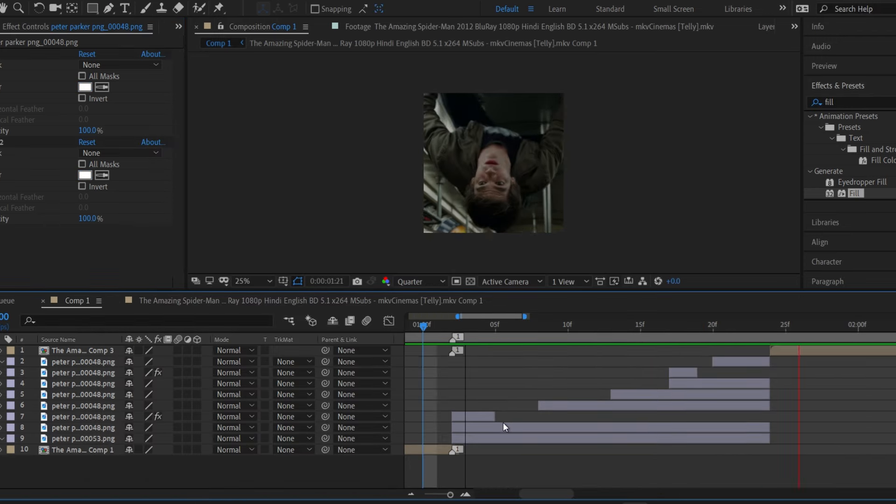
pyautogui.press('space')
pyautogui.press('-')
pyautogui.press('-')
pyautogui.moveTo(559, 325); pyautogui.dragTo(517, 326)
pyautogui.click(409, 326)
pyautogui.press('space')
pyautogui.press('space')
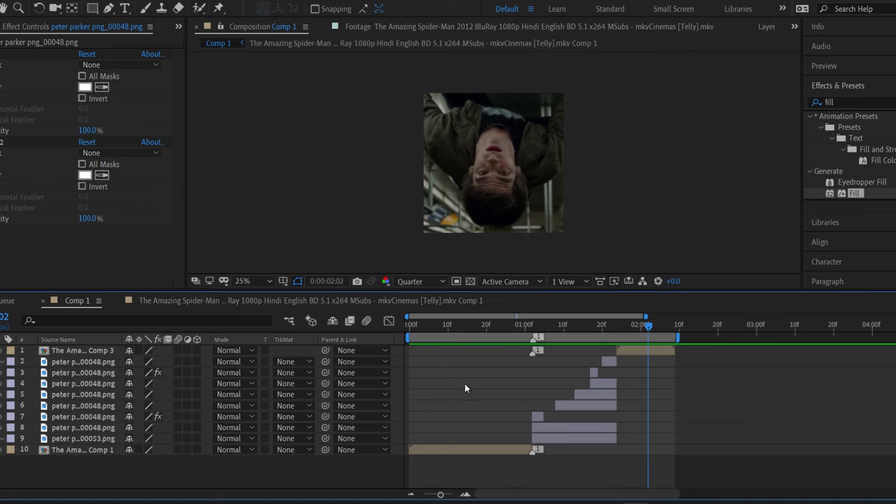
# Apply the "twixtor pyar" user preset to the Comp 3 layer at its start, 0:00:01:24
pyautogui.click(661, 351)
pyautogui.press('i')
pyautogui.click(816, 101)
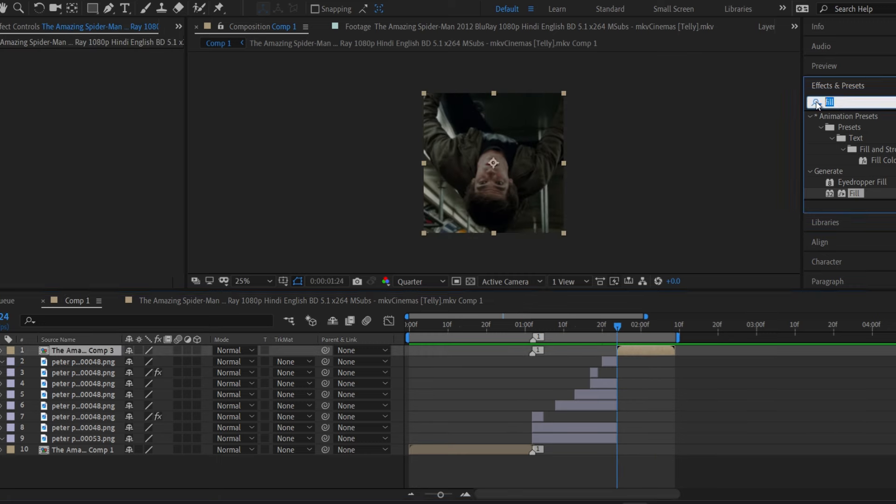
pyautogui.write('twixt')
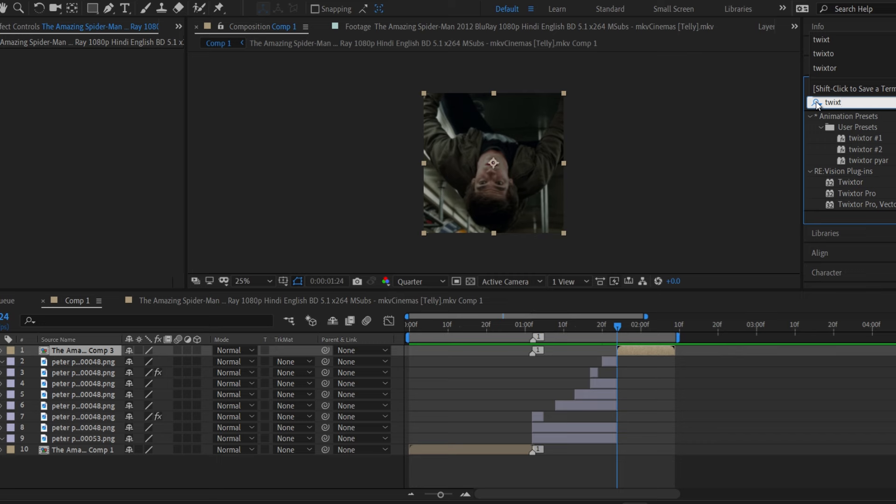
pyautogui.click(870, 158)
pyautogui.moveTo(871, 158); pyautogui.dragTo(497, 259)
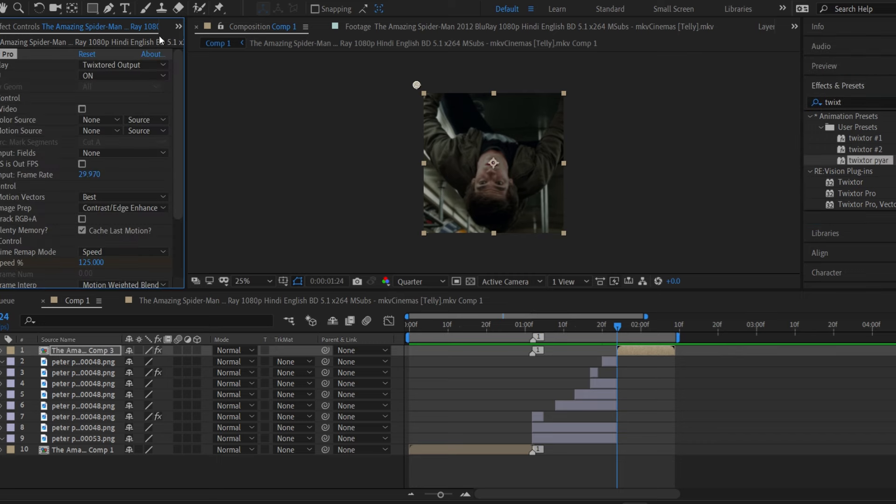
# Set the Twixtor Pro input frame rate on the Comp 3 layer to 23.976
pyautogui.click(177, 27)
pyautogui.click(180, 37)
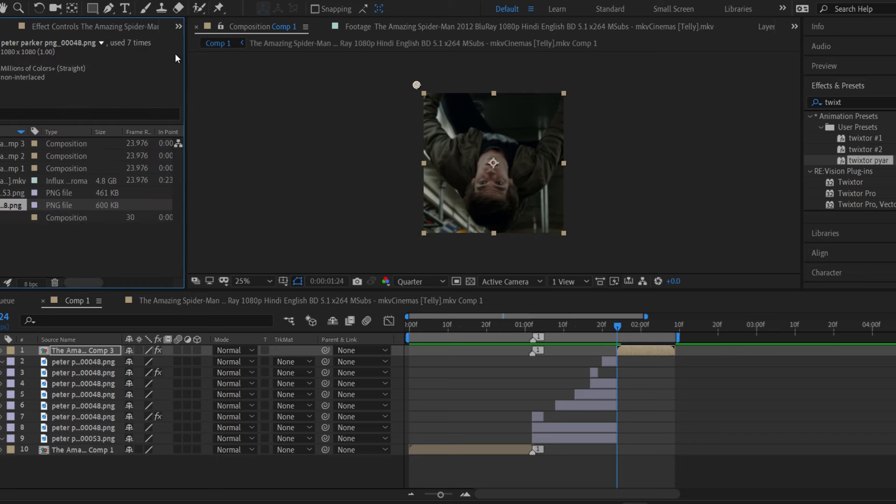
pyautogui.click(153, 26)
pyautogui.click(81, 176)
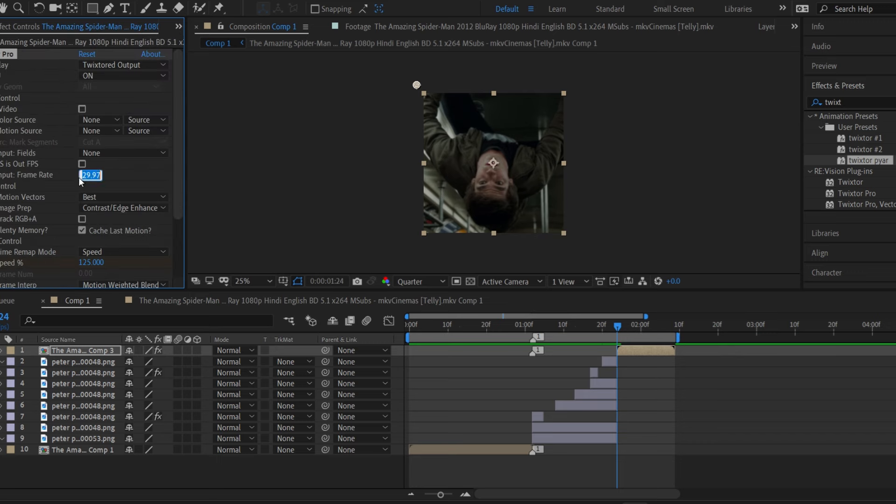
pyautogui.write('23.')
pyautogui.write('976')
pyautogui.press('Return')
# Move the Twixtor Speed % keyframes closer together so the last one sits at the end of the Comp 3 layer
pyautogui.press('u')
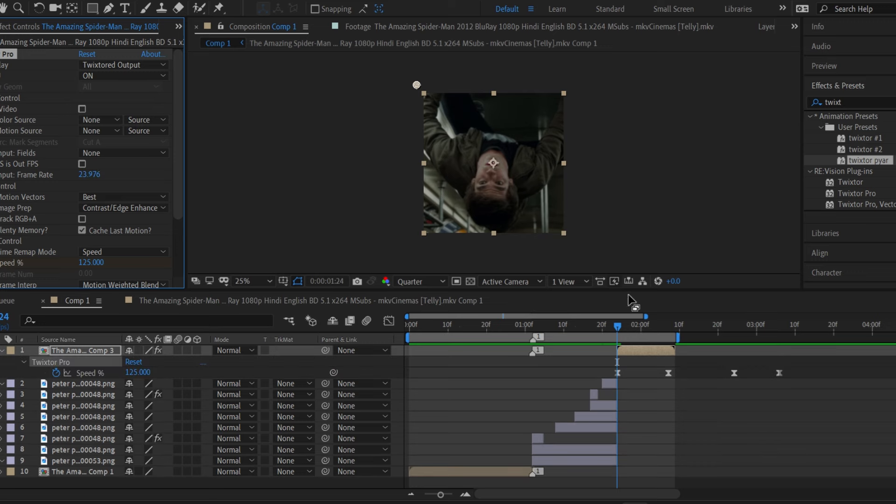
pyautogui.moveTo(782, 371); pyautogui.dragTo(548, 400)
pyautogui.press('o')
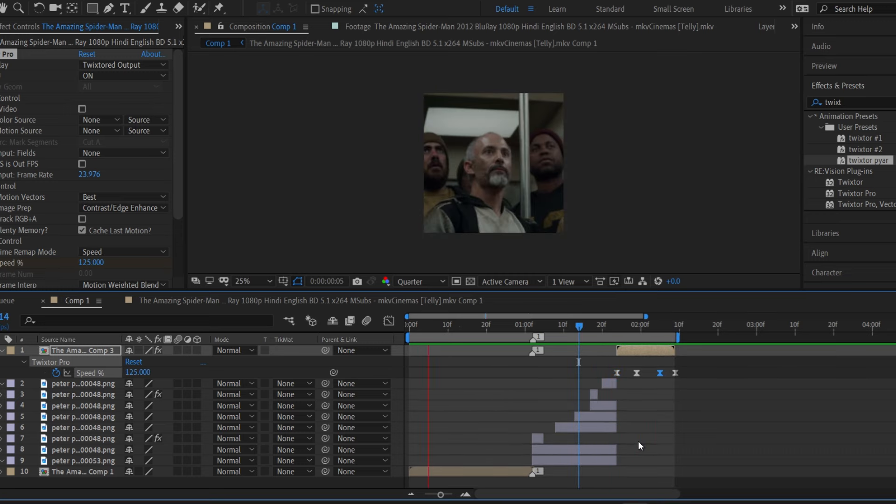
pyautogui.press('u')
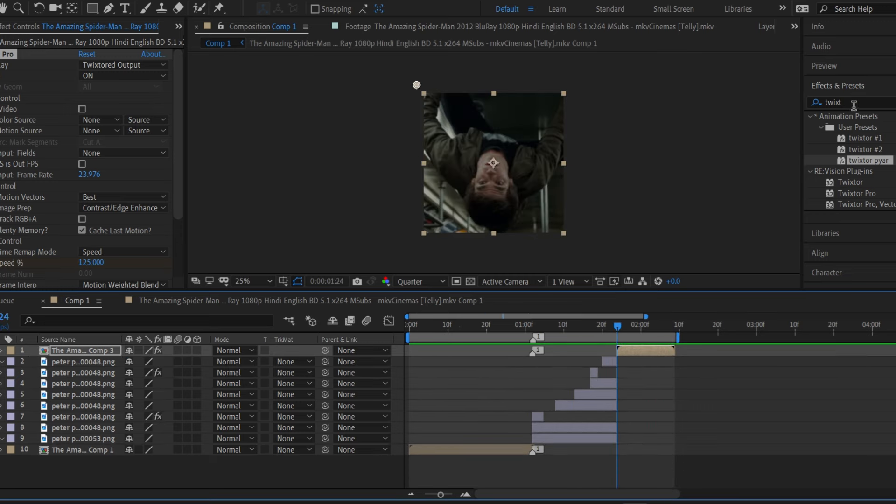
# Find the "agressive zoom" user preset and apply it to the Comp 3 layer at 0:00:01:24
pyautogui.moveTo(850, 104); pyautogui.dragTo(799, 105)
pyautogui.press('BackSpace')
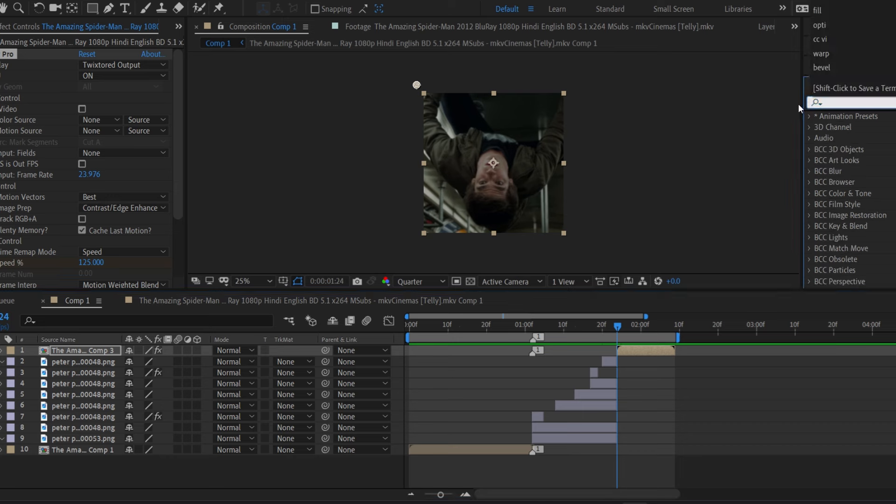
pyautogui.write('a')
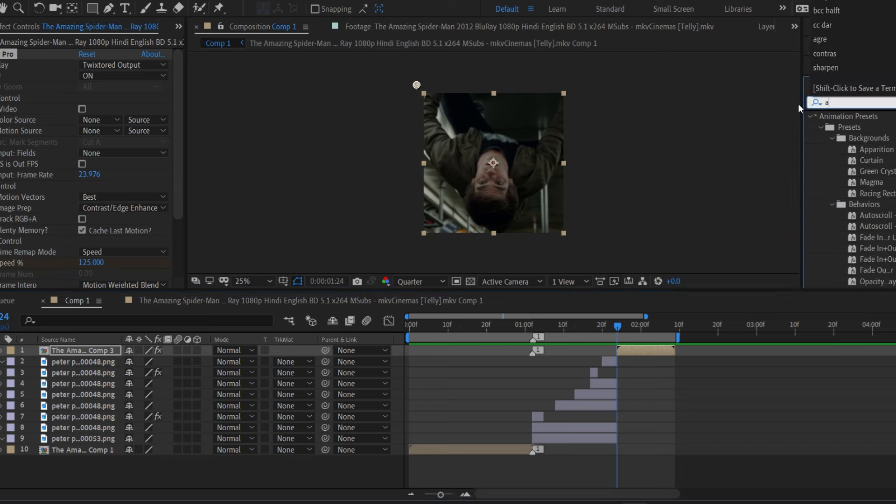
pyautogui.write('gr')
pyautogui.click(874, 139)
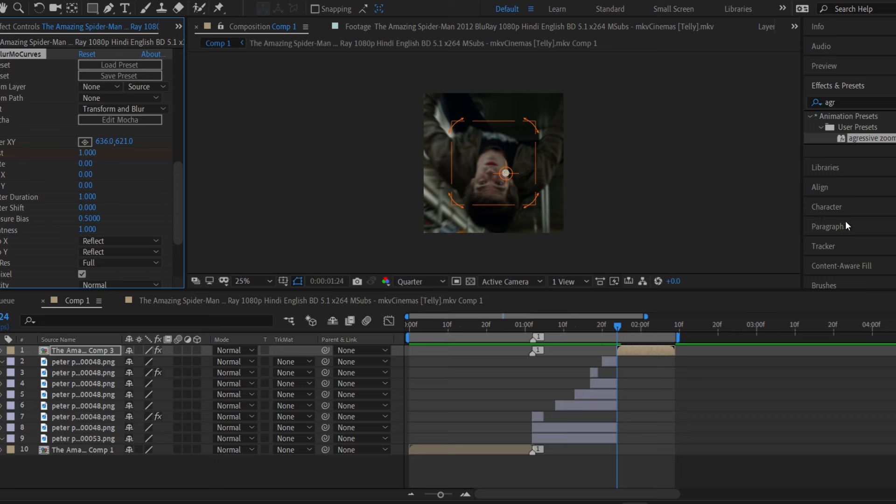
# Move the last S_BlurMoCurves Z Dist keyframe to the end of the Comp 3 layer at 0:00:02:09
pyautogui.press('u')
pyautogui.moveTo(735, 381); pyautogui.dragTo(615, 410)
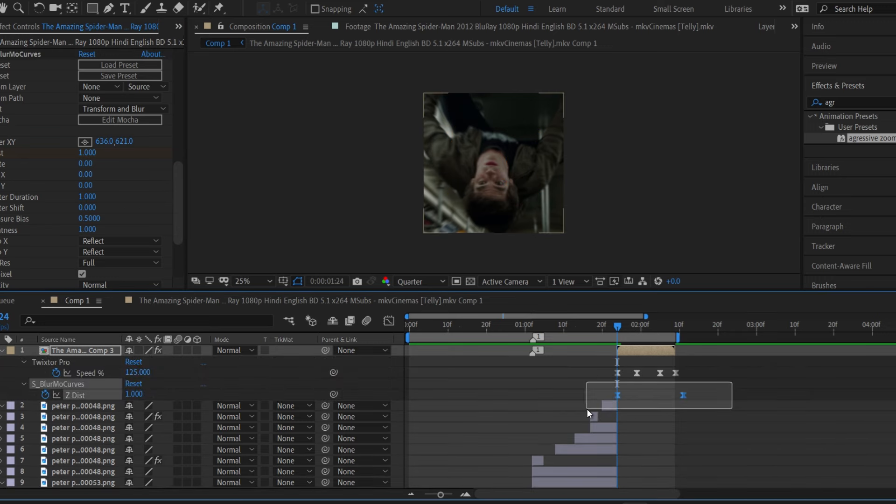
pyautogui.press('o')
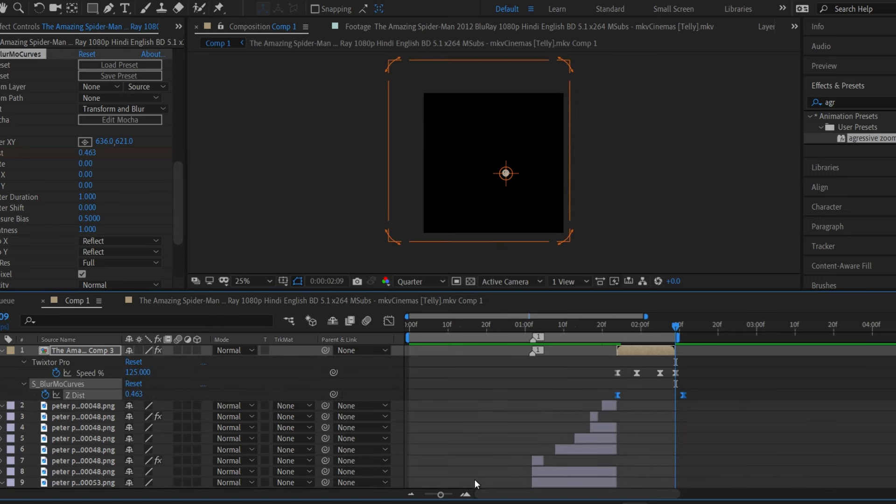
pyautogui.click(450, 495)
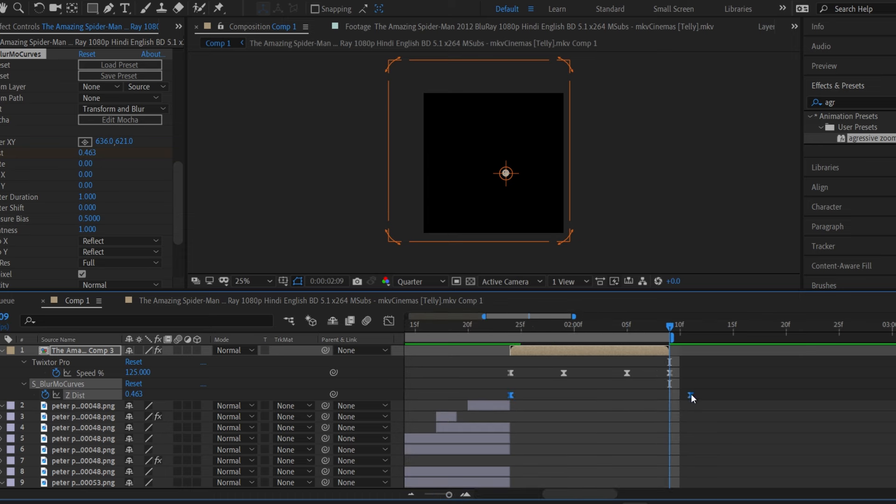
pyautogui.moveTo(691, 394); pyautogui.dragTo(670, 401)
# At 0:00:02:00, move the S_BlurMoCurves centre point onto the face, at about 516, 665
pyautogui.click(570, 327)
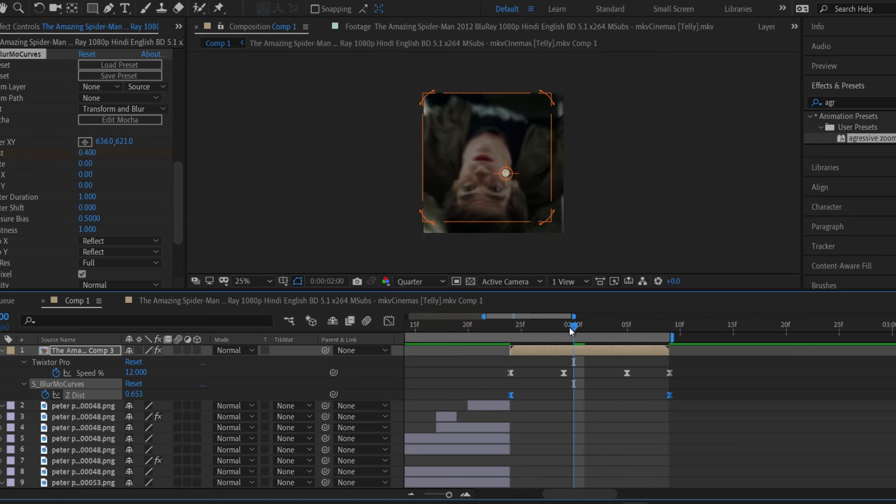
pyautogui.moveTo(506, 173); pyautogui.dragTo(490, 180)
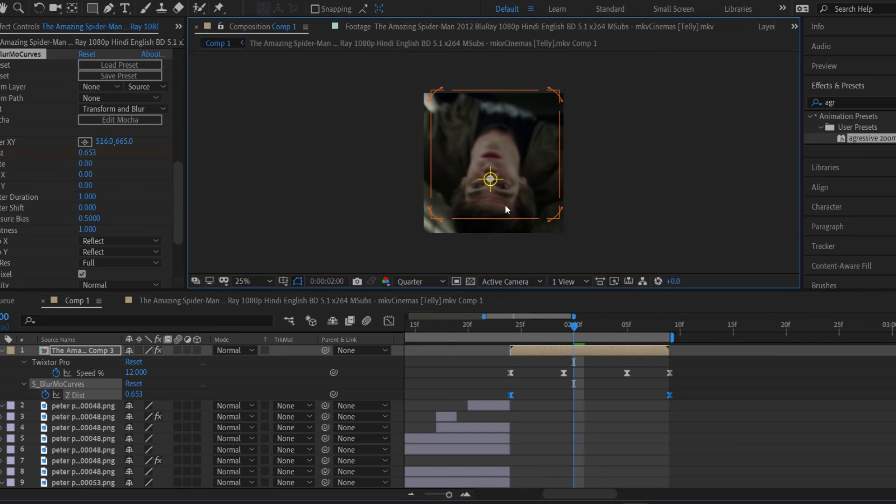
pyautogui.press('u')
# Set the viewer magnification to Fit up to 100% and play back Comp 1 from near its start to review the zoom
pyautogui.click(260, 281)
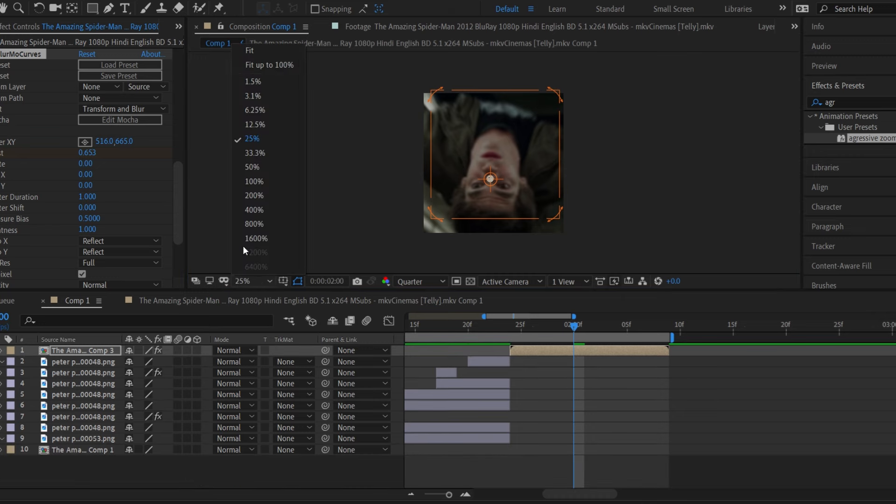
pyautogui.click(266, 66)
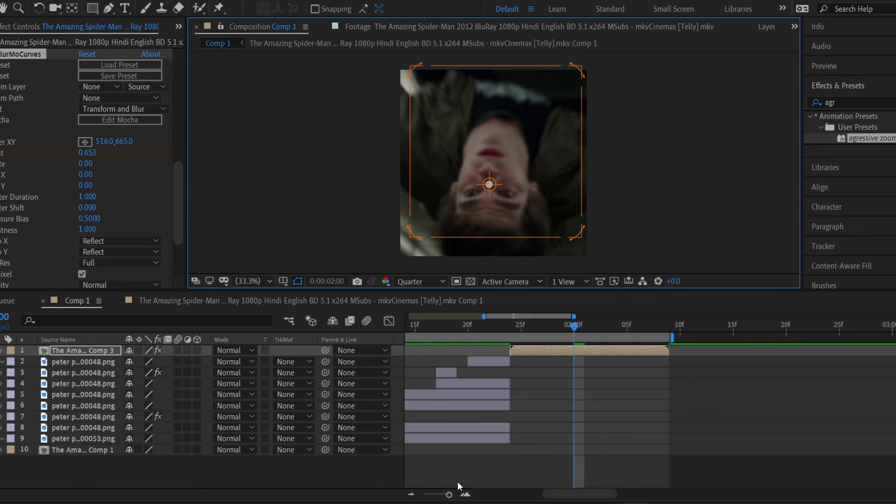
pyautogui.moveTo(449, 495); pyautogui.dragTo(447, 495)
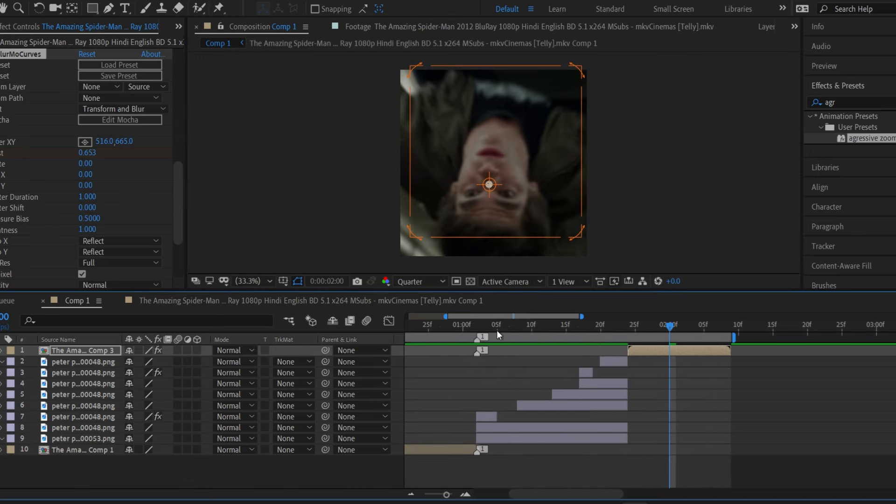
pyautogui.moveTo(497, 329); pyautogui.dragTo(398, 325)
pyautogui.press('space')
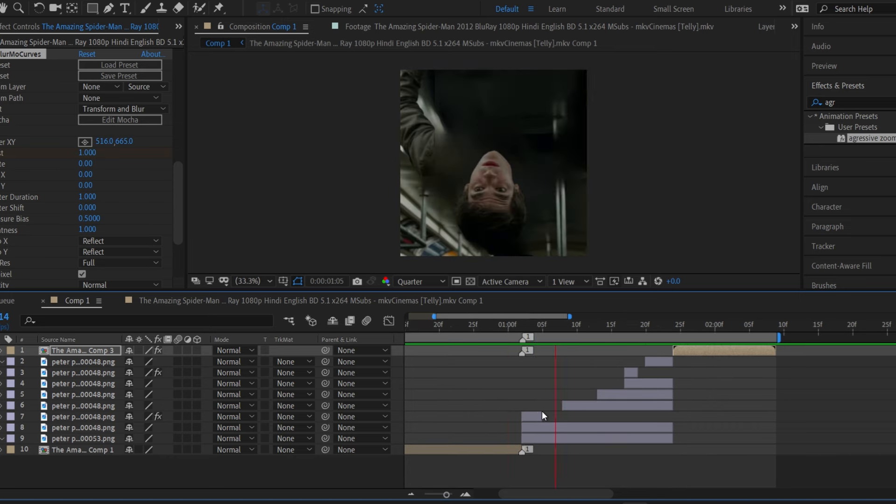
pyautogui.press('space')
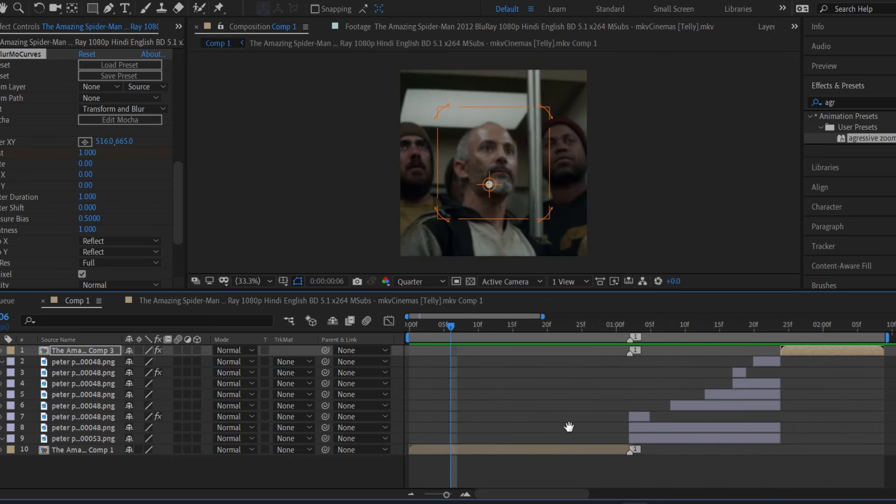
pyautogui.press('space')
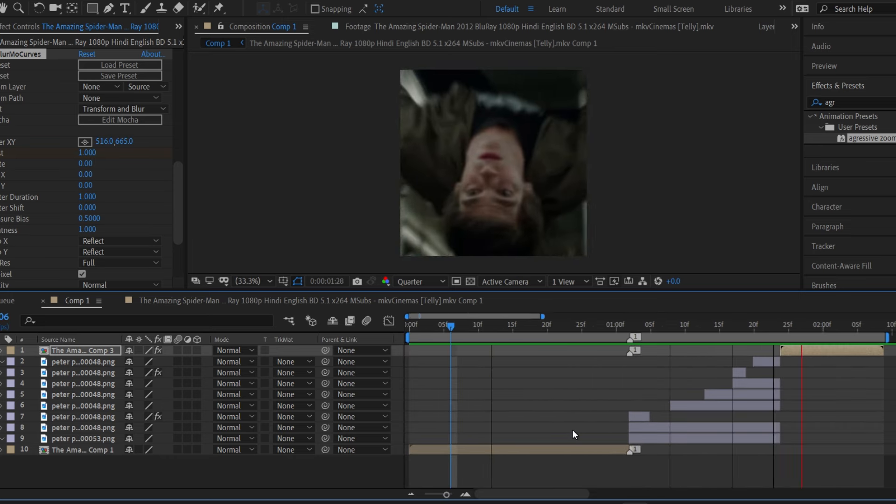